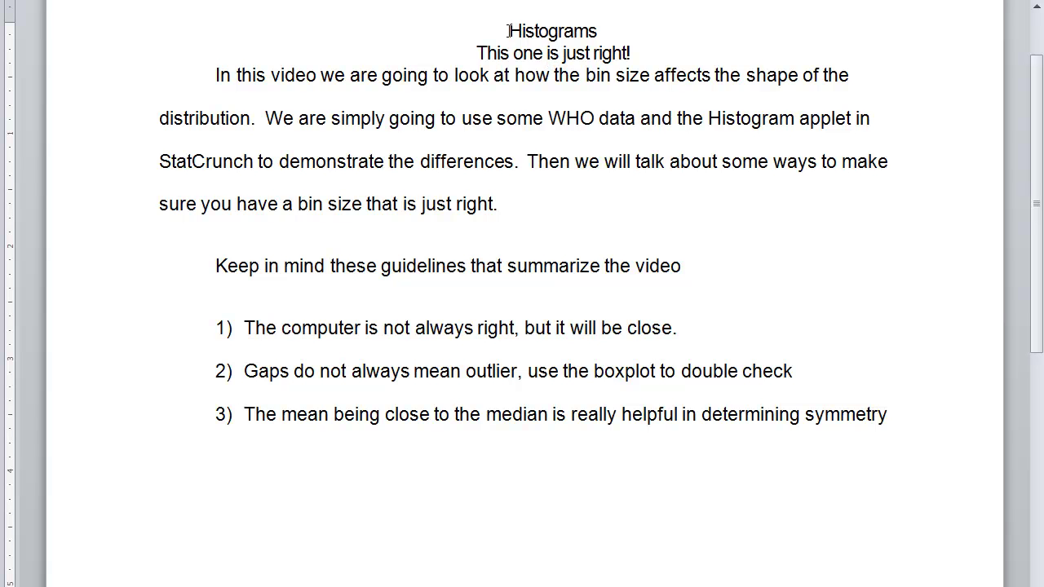
# Highlight the 'Histograms' title and each sentence of the Word introduction on WHO data and bin sizes.
pyautogui.doubleClick(578, 31)
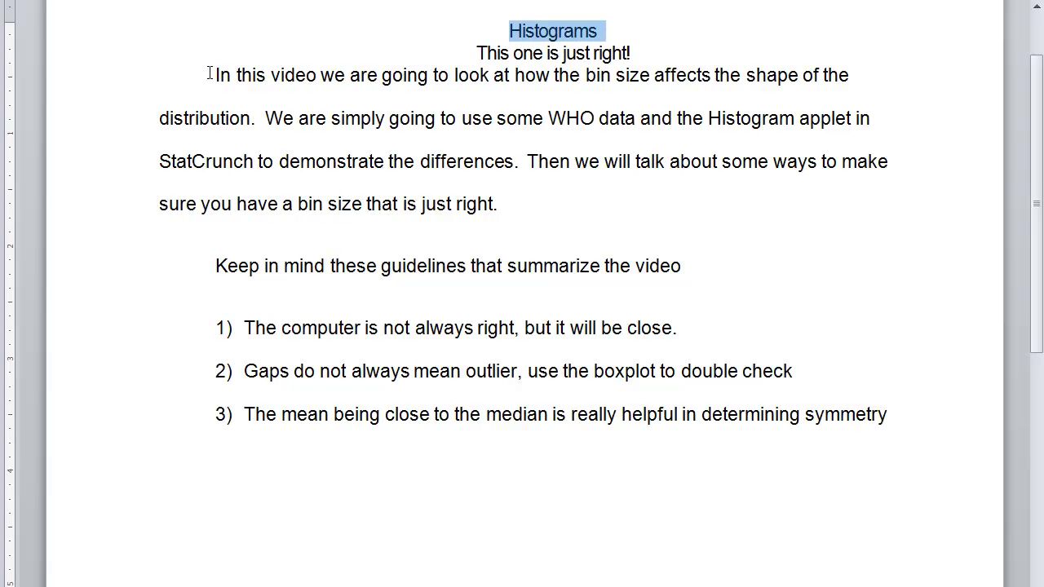
pyautogui.moveTo(210, 74); pyautogui.dragTo(853, 75)
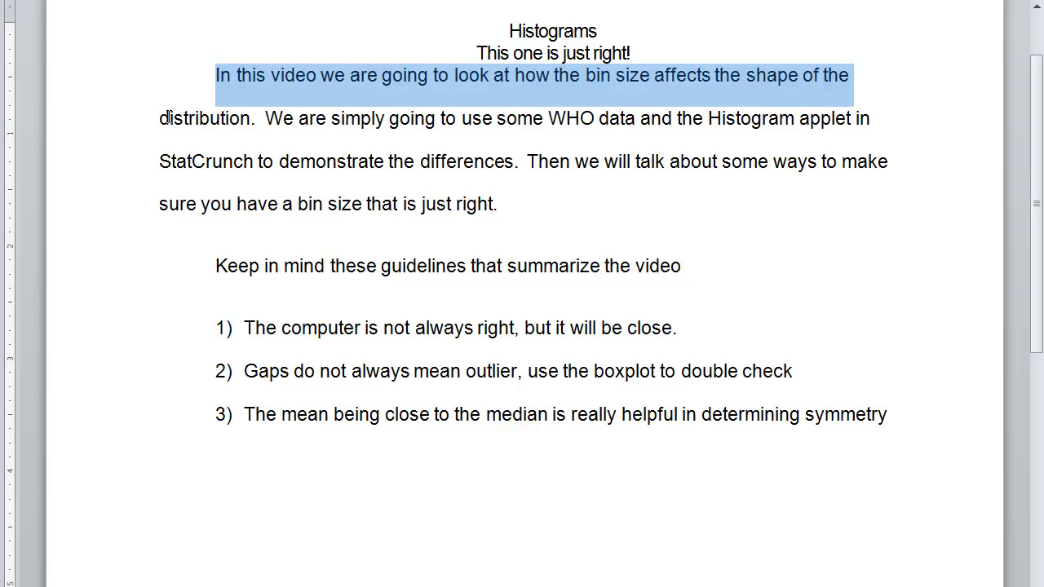
pyautogui.moveTo(164, 119); pyautogui.dragTo(896, 121)
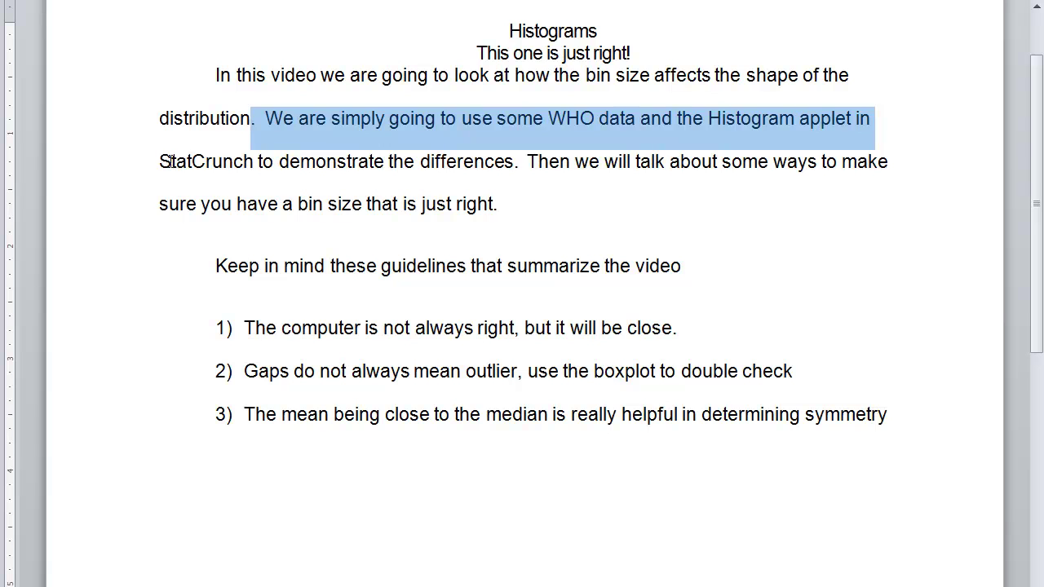
pyautogui.moveTo(167, 162); pyautogui.dragTo(464, 160)
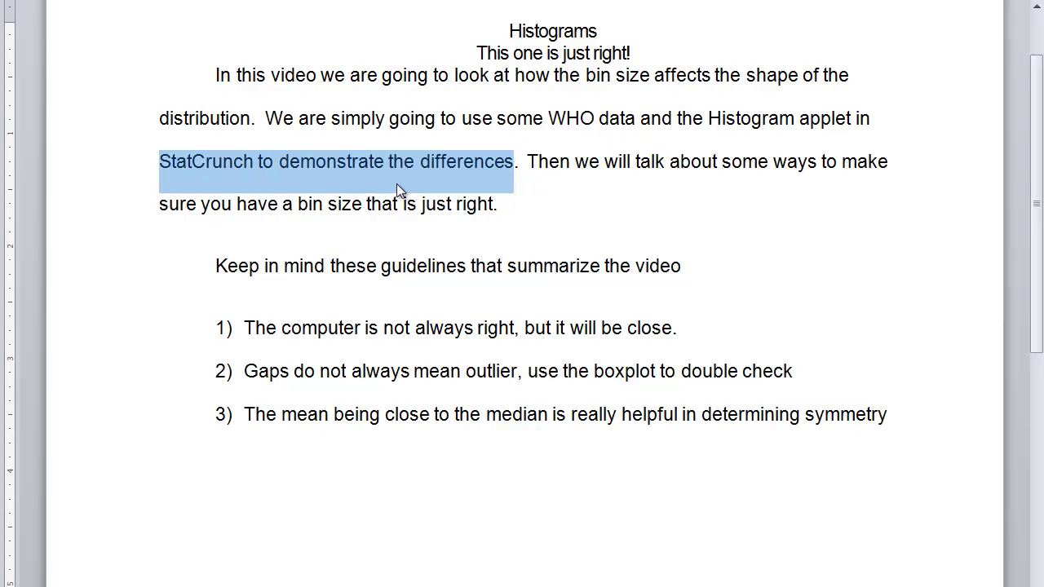
pyautogui.moveTo(532, 162); pyautogui.dragTo(885, 188)
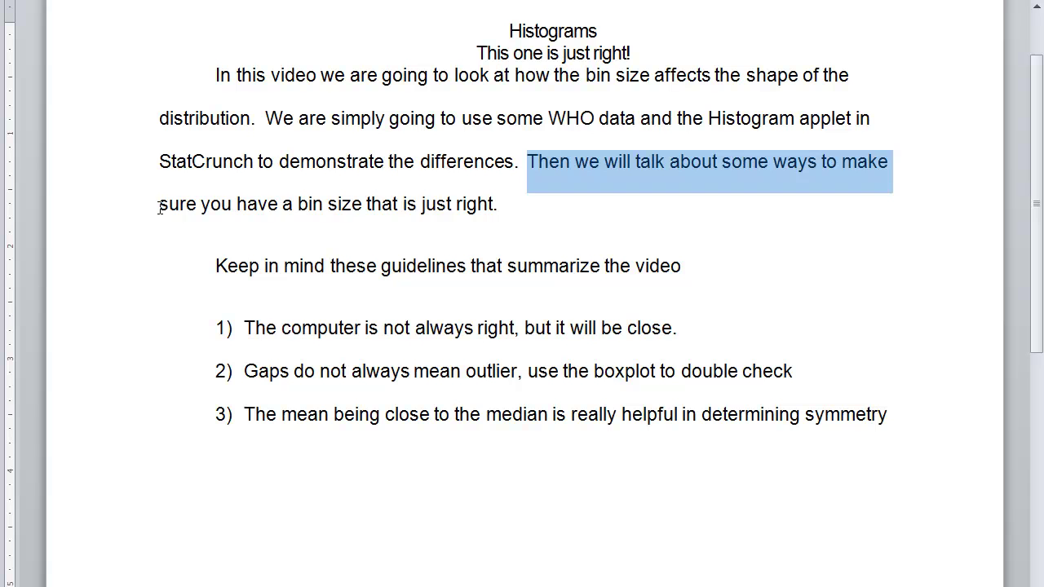
pyautogui.moveTo(160, 206); pyautogui.dragTo(505, 198)
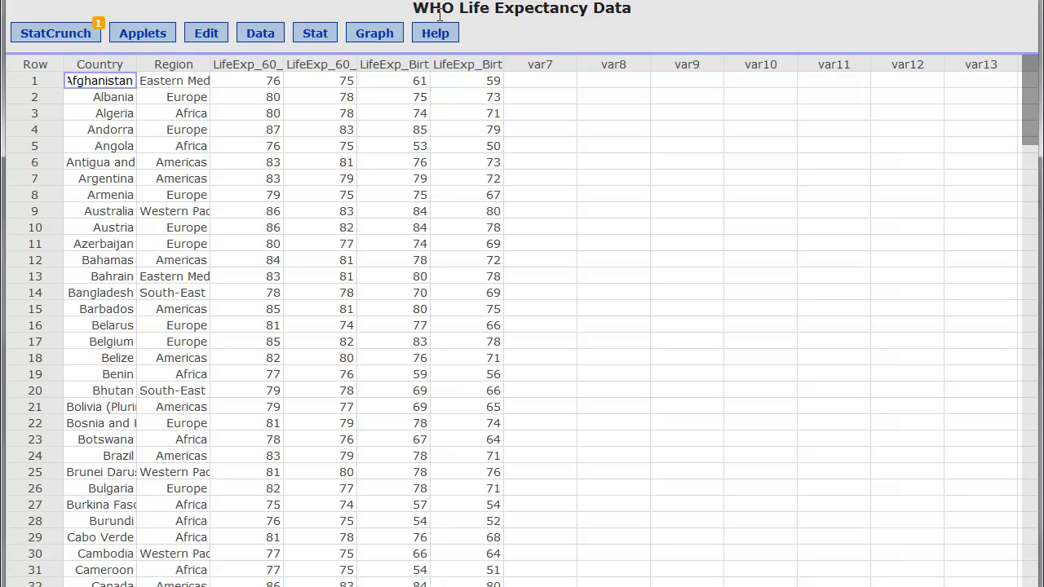
# Widen the LifeExp_60_F, LifeExp_60_M, LifeExp_Birth_F and LifeExp_Birth_M columns until their full names show.
pyautogui.moveTo(416, 10); pyautogui.dragTo(616, 26)
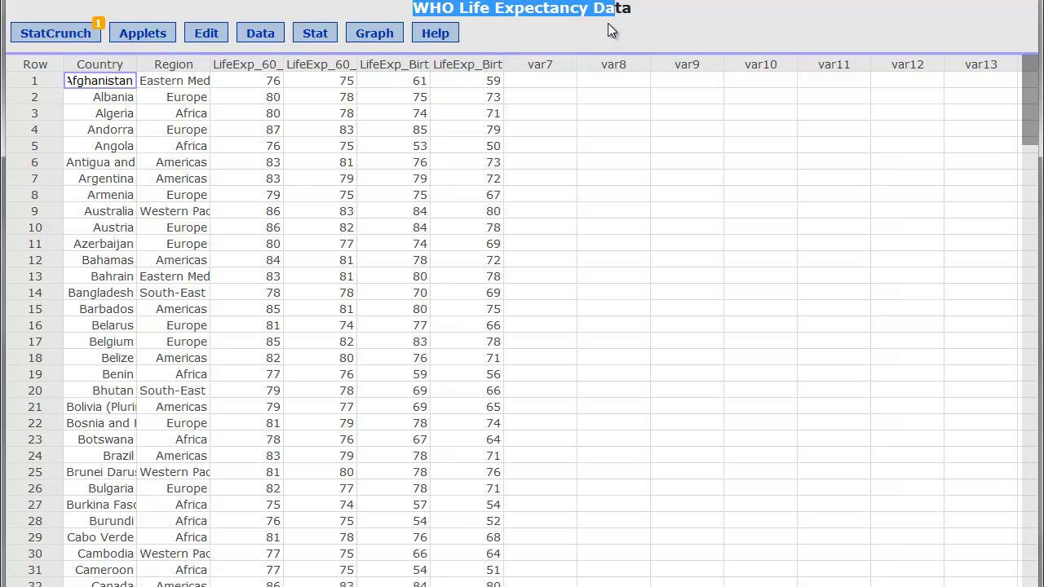
pyautogui.click(270, 182)
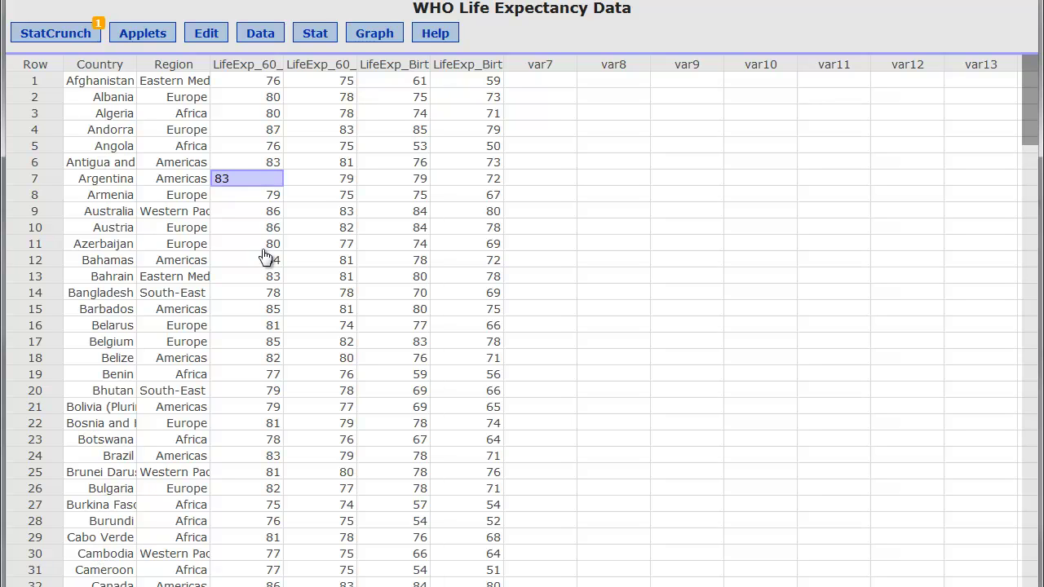
pyautogui.moveTo(284, 61); pyautogui.dragTo(338, 62)
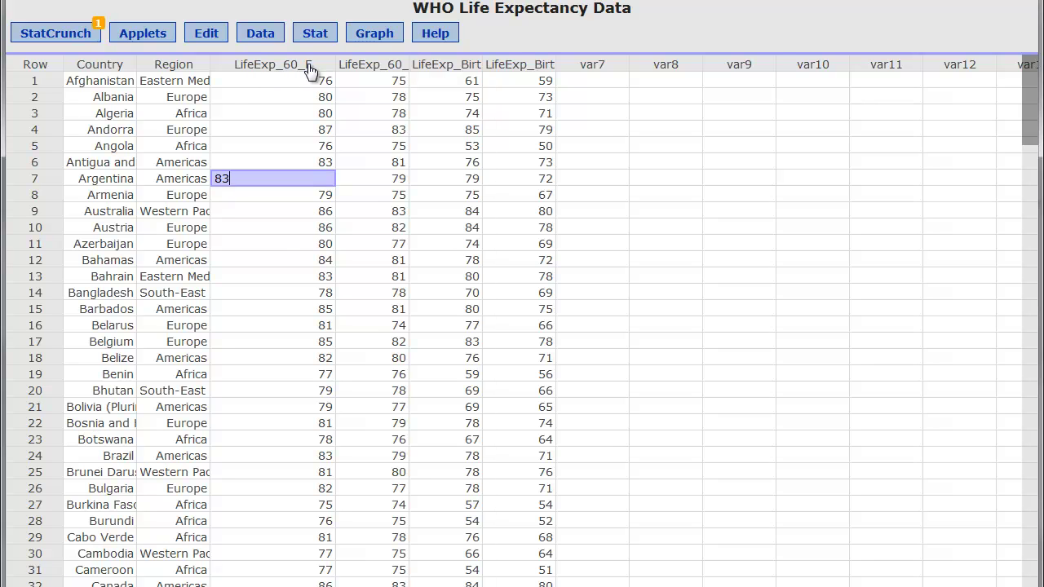
pyautogui.click(438, 61)
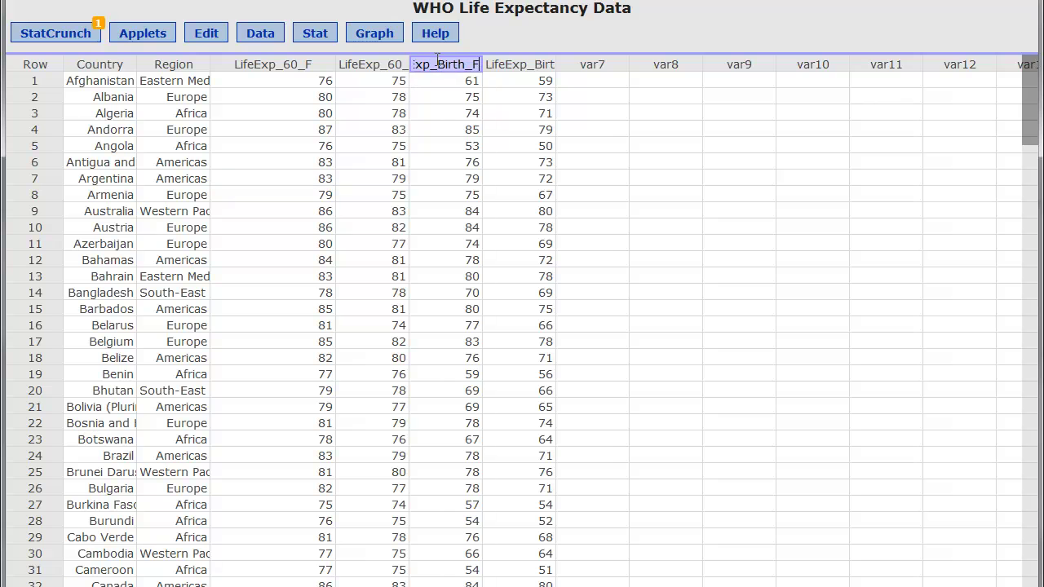
pyautogui.moveTo(410, 64); pyautogui.dragTo(445, 64)
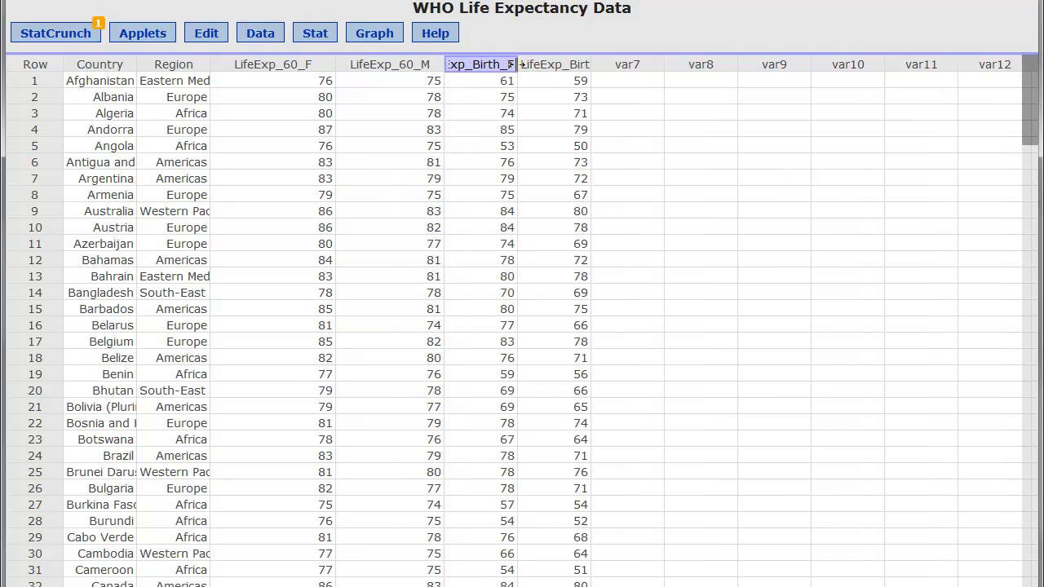
pyautogui.moveTo(516, 63); pyautogui.dragTo(577, 62)
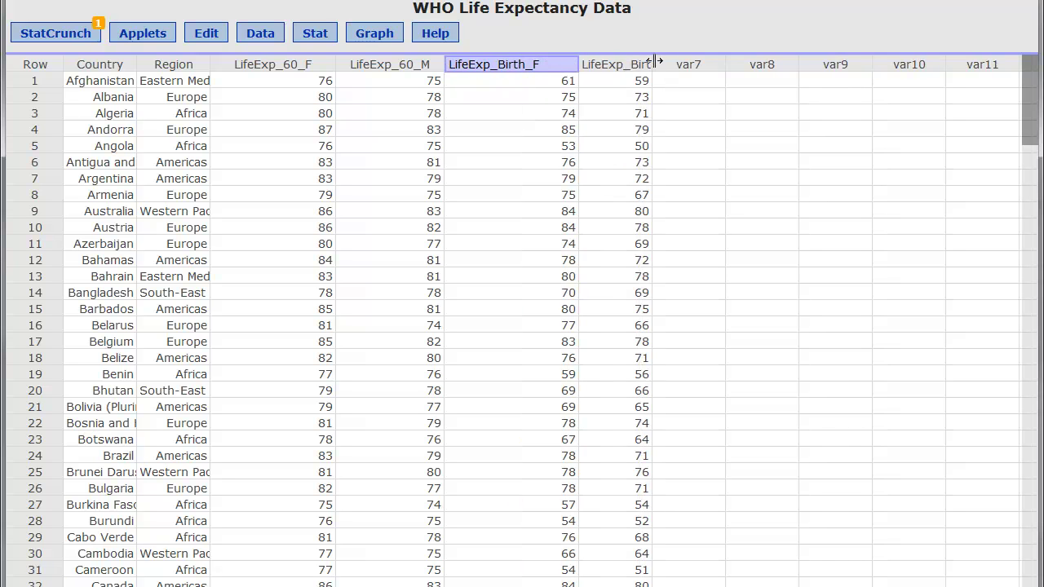
pyautogui.moveTo(654, 63); pyautogui.dragTo(700, 69)
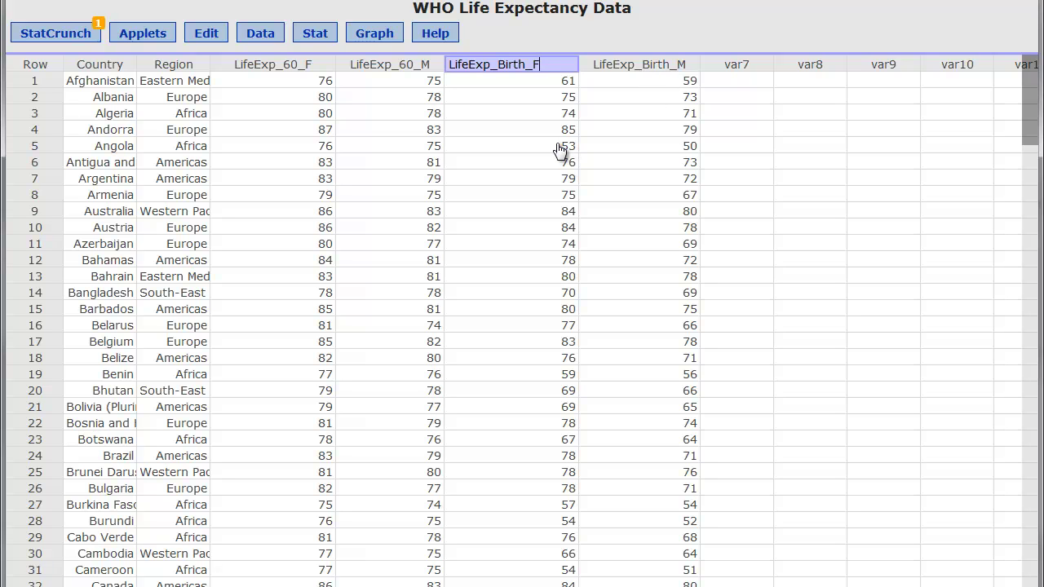
# Build an Applets > Histogram with sliders plot of the LifeExp_60_F column.
pyautogui.click(151, 41)
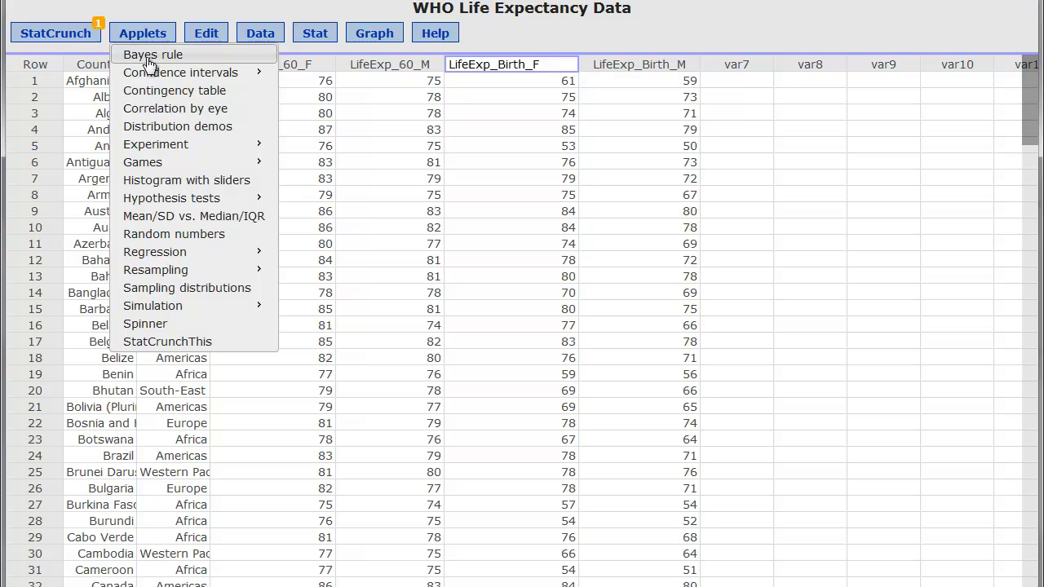
pyautogui.click(166, 187)
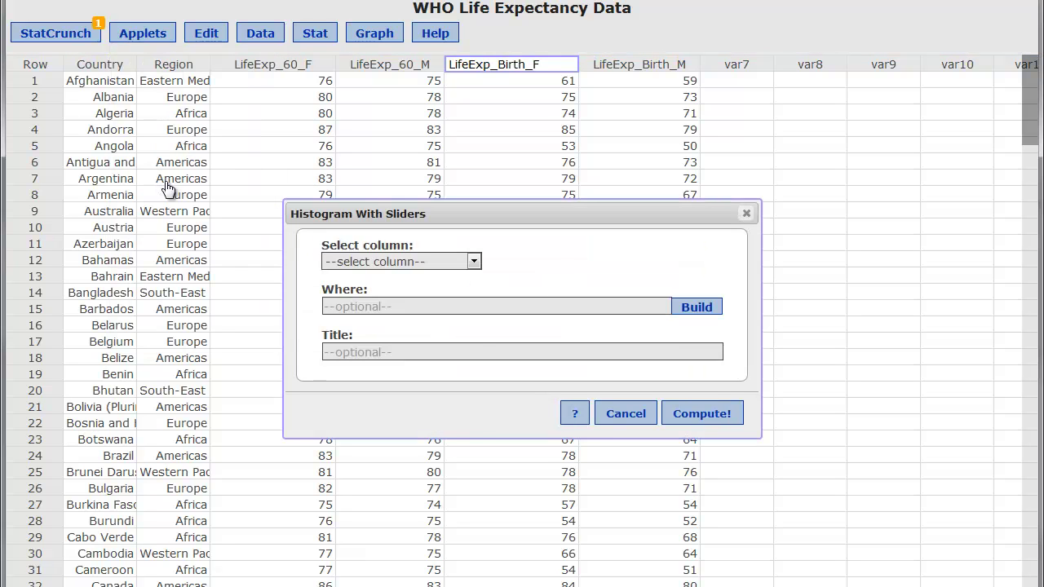
pyautogui.click(475, 263)
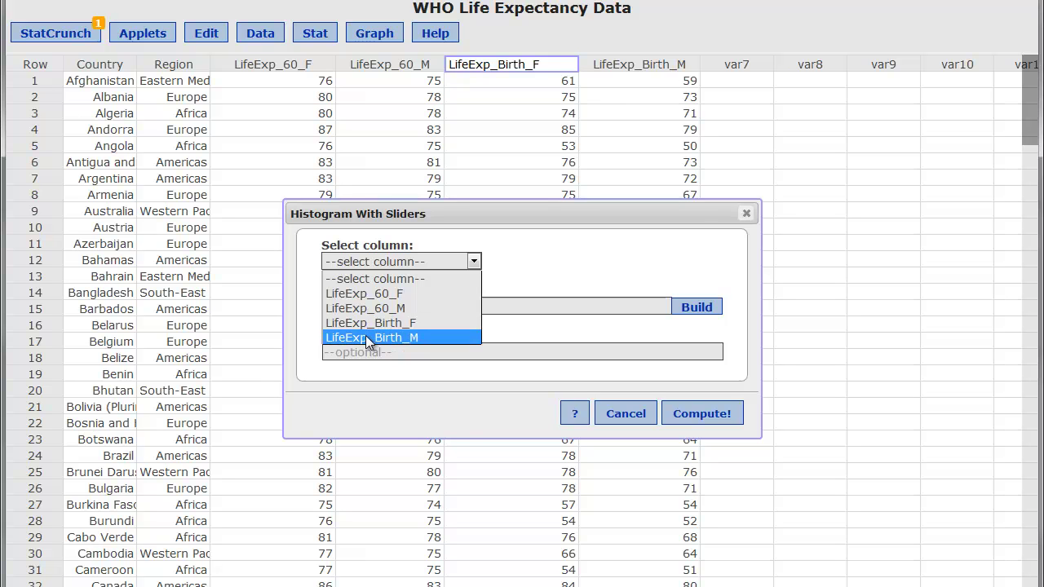
pyautogui.click(374, 293)
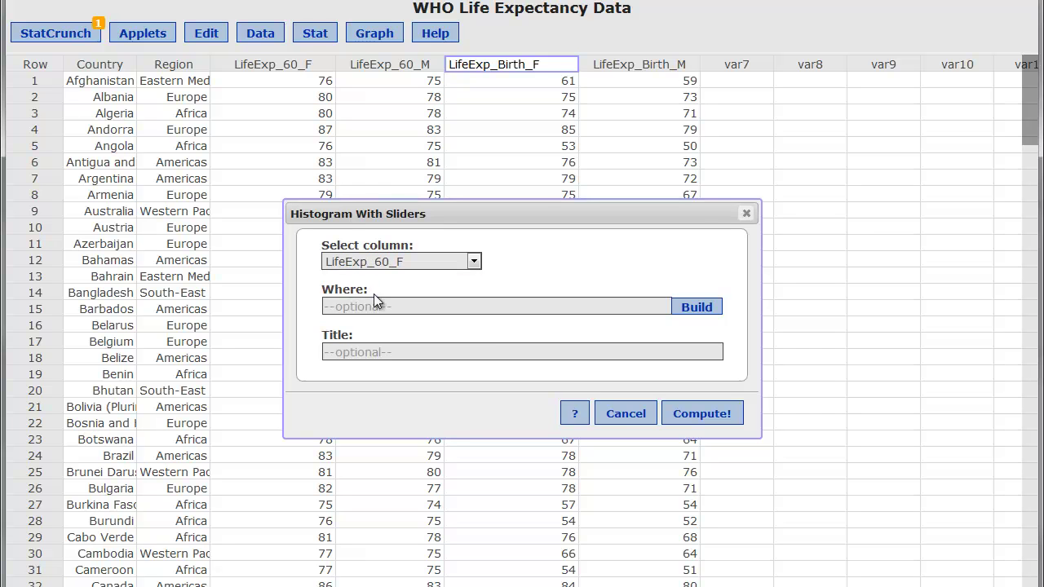
pyautogui.click(687, 419)
# Move the histogram window up and left, then make it wider and taller so the plot grows.
pyautogui.moveTo(690, 98); pyautogui.dragTo(478, 21)
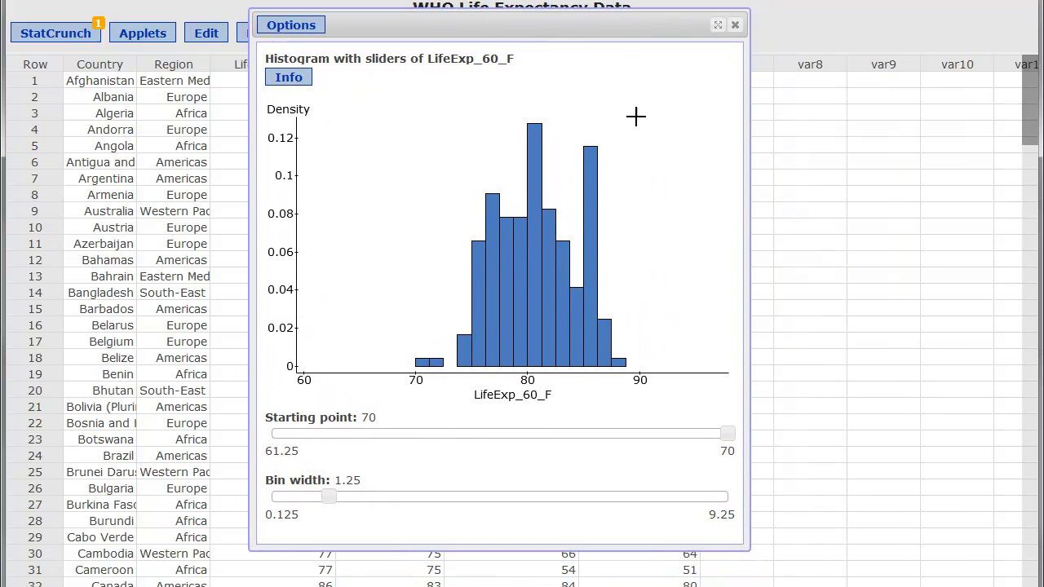
pyautogui.moveTo(580, 32); pyautogui.dragTo(508, 38)
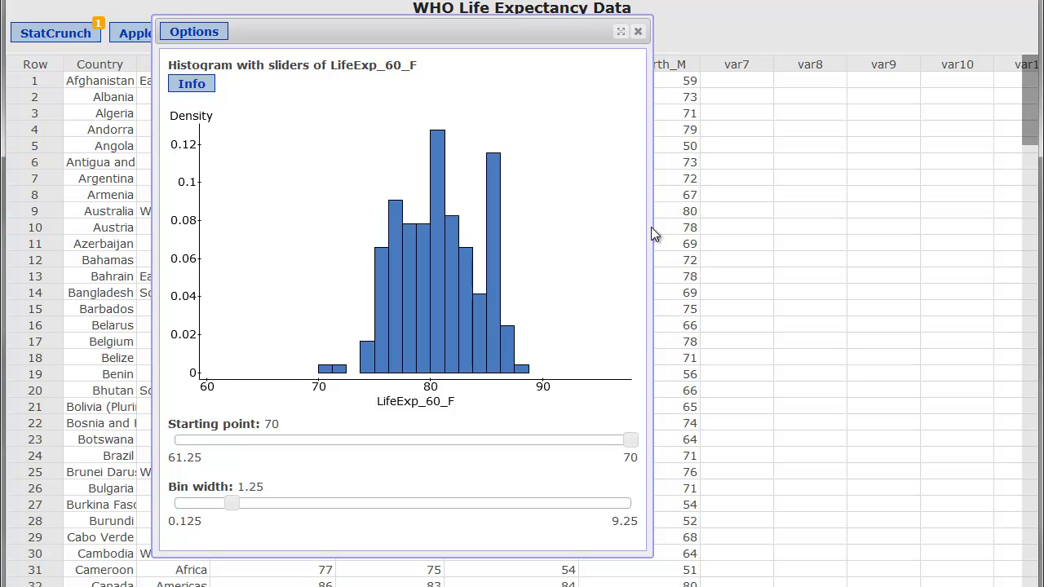
pyautogui.moveTo(654, 225); pyautogui.dragTo(831, 238)
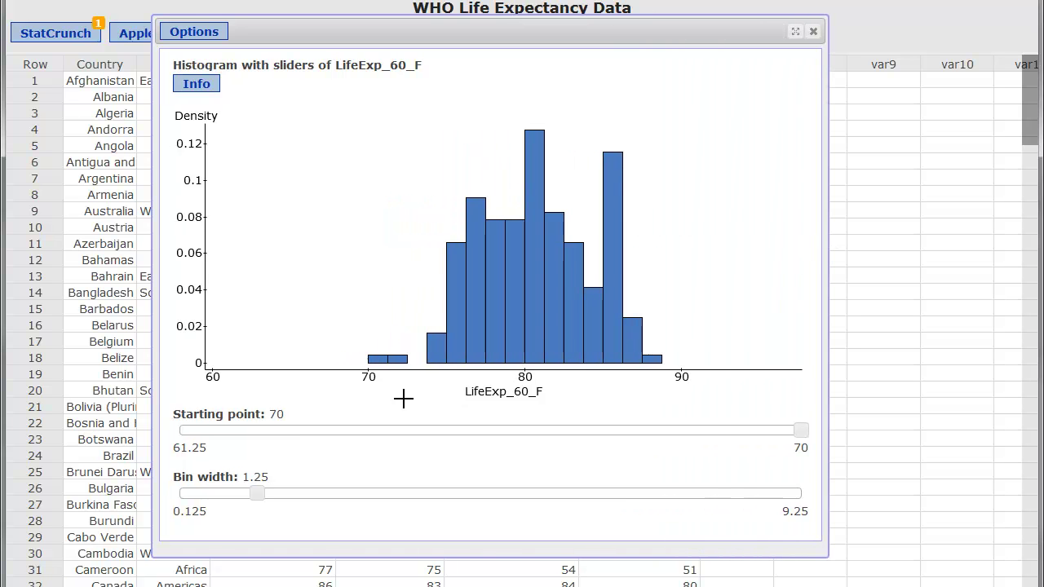
pyautogui.moveTo(484, 557); pyautogui.dragTo(480, 584)
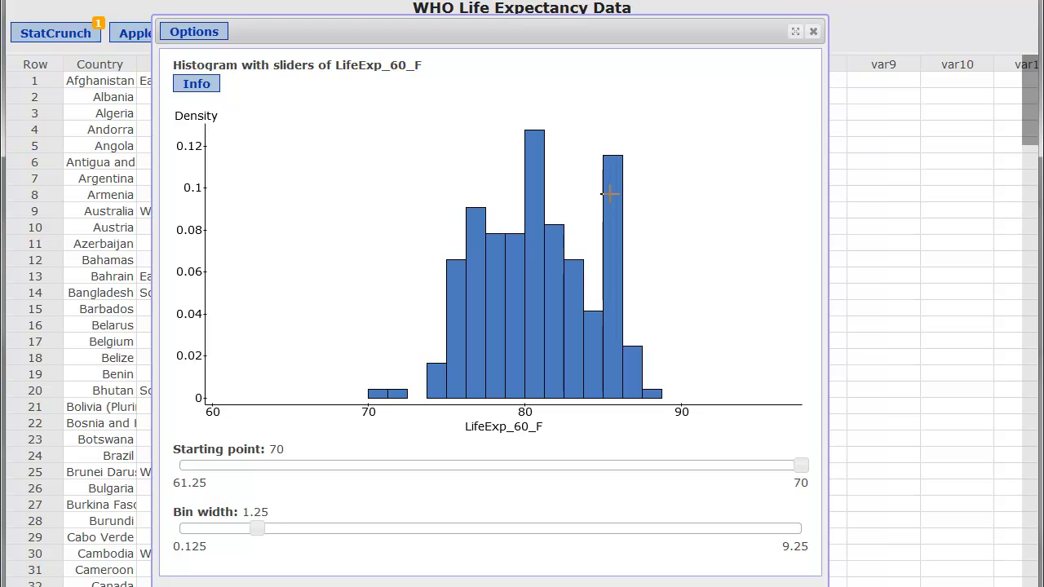
# Select the current bin width value of 1.25 below the plot.
pyautogui.moveTo(606, 369)
pyautogui.moveTo(530, 392)
pyautogui.tripleClick(245, 509)
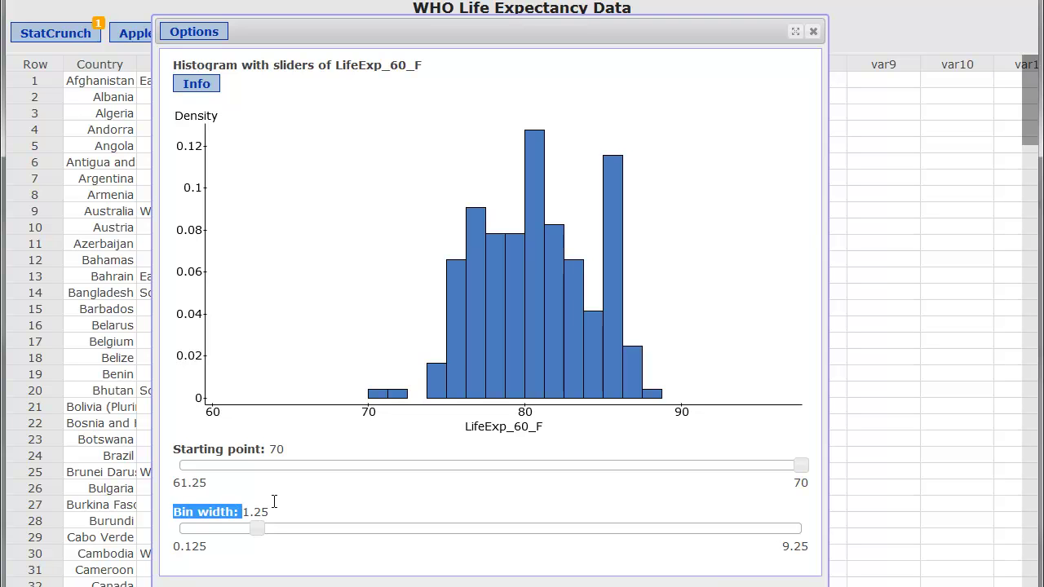
pyautogui.doubleClick(272, 511)
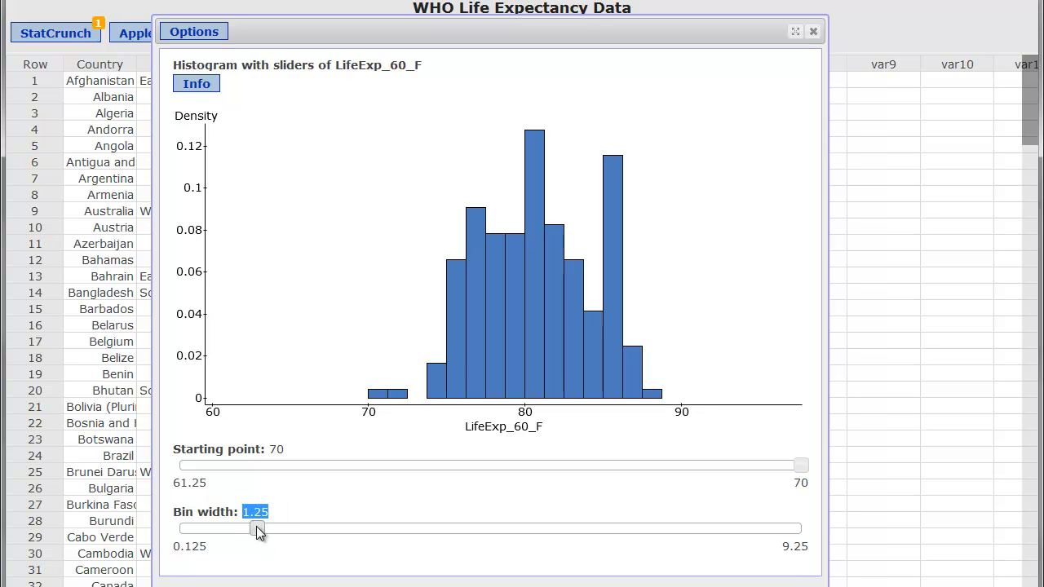
# Slide the bin width down from 1.25 to about 0.5 for thin, spiky bars.
pyautogui.click(257, 527)
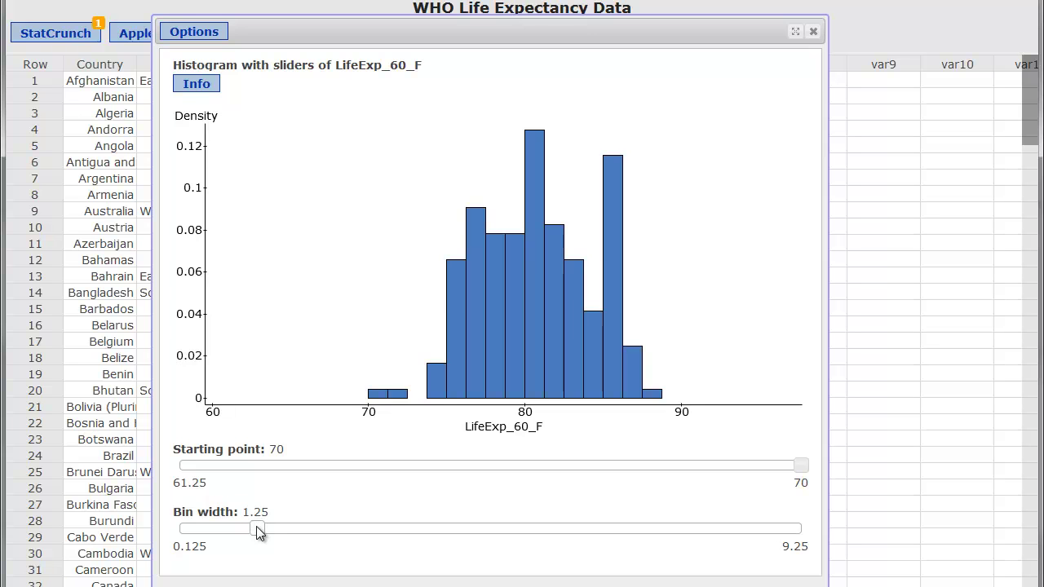
pyautogui.moveTo(252, 527); pyautogui.dragTo(245, 532)
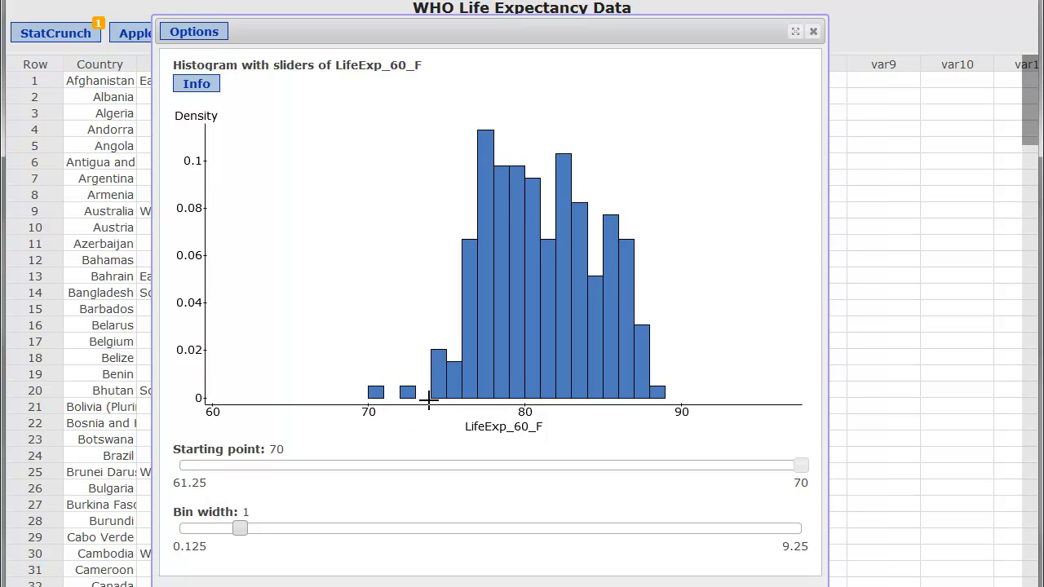
pyautogui.moveTo(439, 393)
pyautogui.moveTo(239, 529); pyautogui.dragTo(204, 528)
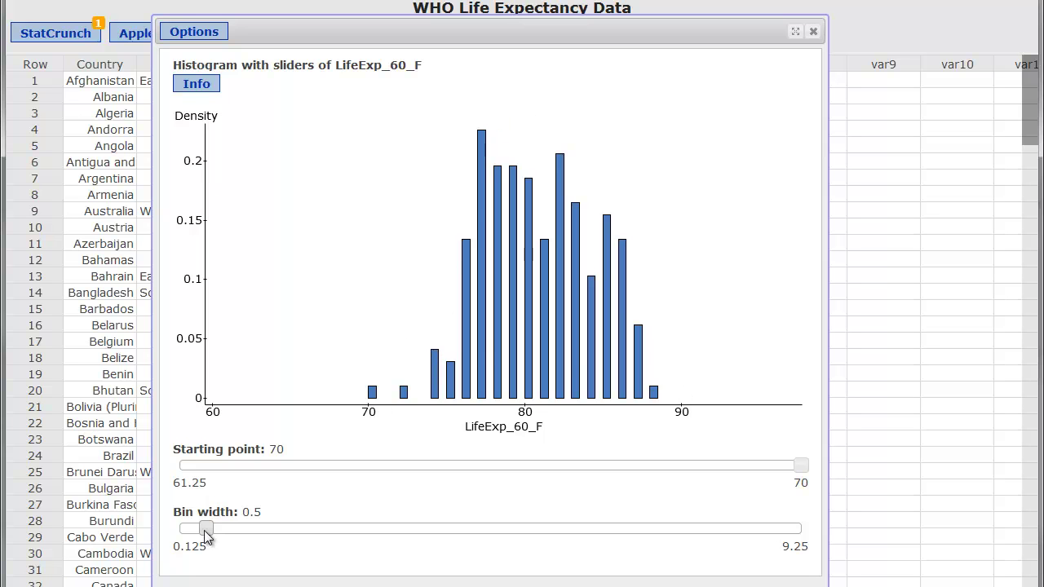
pyautogui.moveTo(204, 530)
pyautogui.mouseDown()
pyautogui.moveTo(181, 530)
pyautogui.moveTo(205, 528)
pyautogui.mouseUp()
# Slide the bin width up through about 3.6, 5 and 6 to reach 7.
pyautogui.moveTo(205, 529); pyautogui.dragTo(510, 524)
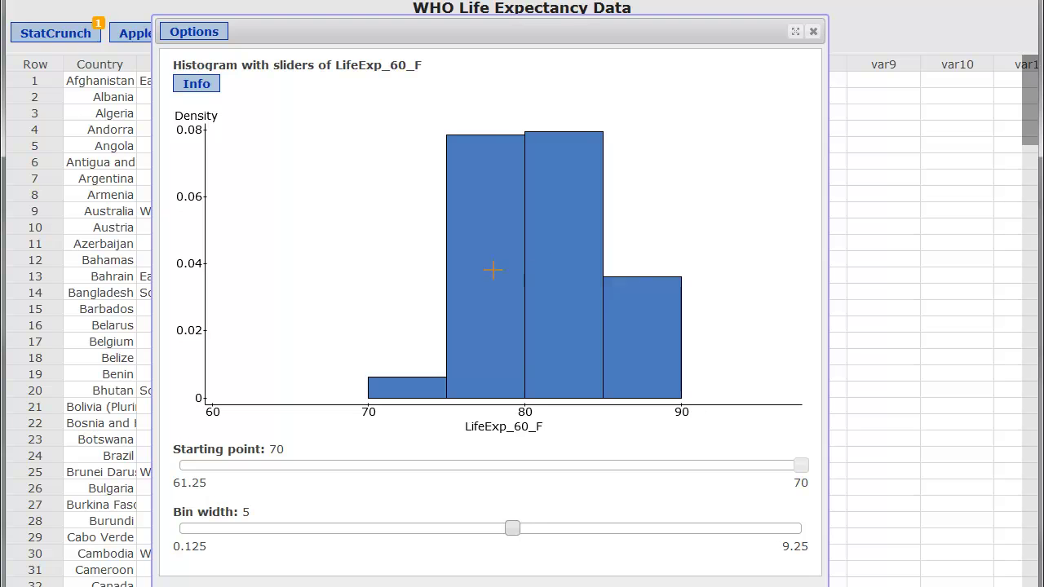
pyautogui.moveTo(648, 328)
pyautogui.moveTo(668, 280)
pyautogui.moveTo(513, 532); pyautogui.dragTo(648, 532)
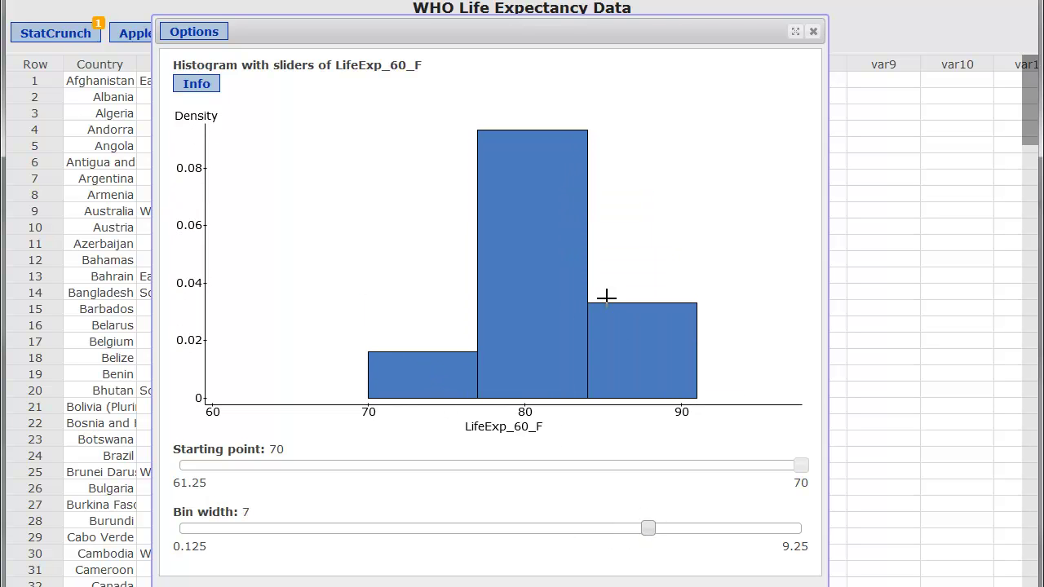
# Slide the bin width down from 7 through 3 and 2.5, stopping at 2.
pyautogui.moveTo(414, 374)
pyautogui.moveTo(647, 528); pyautogui.dragTo(377, 532)
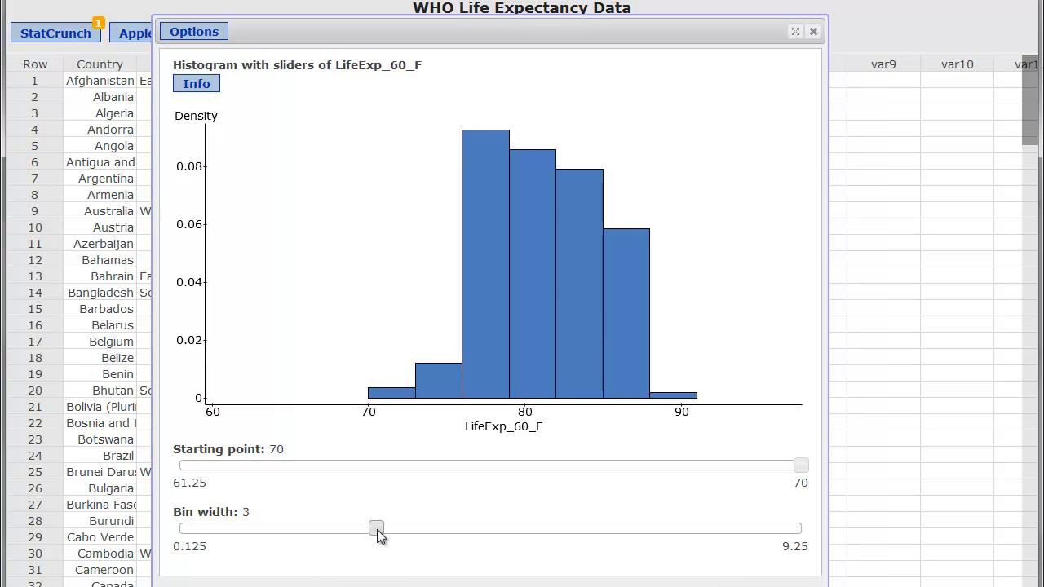
pyautogui.moveTo(379, 534); pyautogui.dragTo(341, 534)
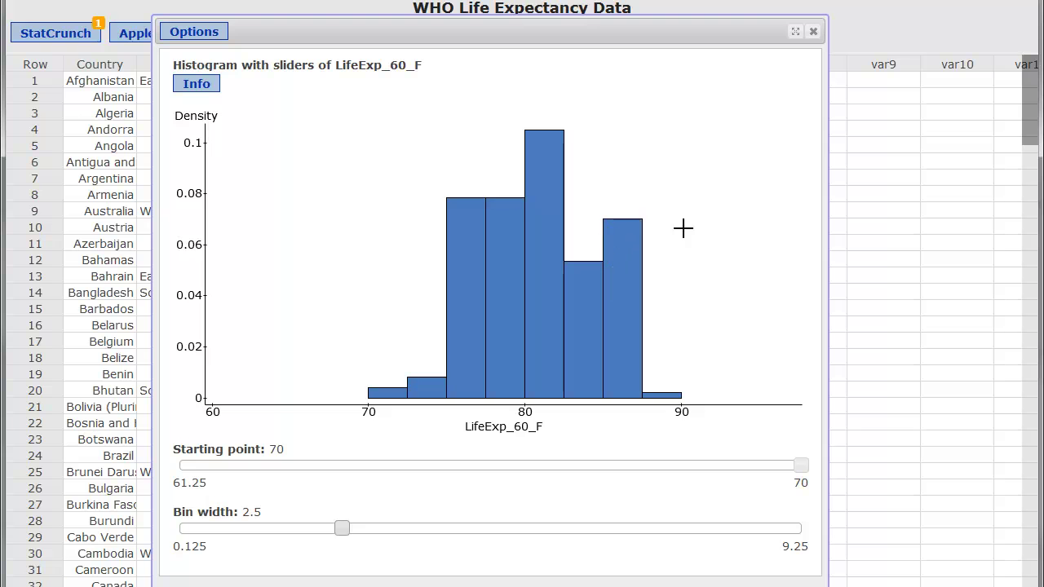
pyautogui.moveTo(638, 262)
pyautogui.moveTo(344, 526); pyautogui.dragTo(312, 527)
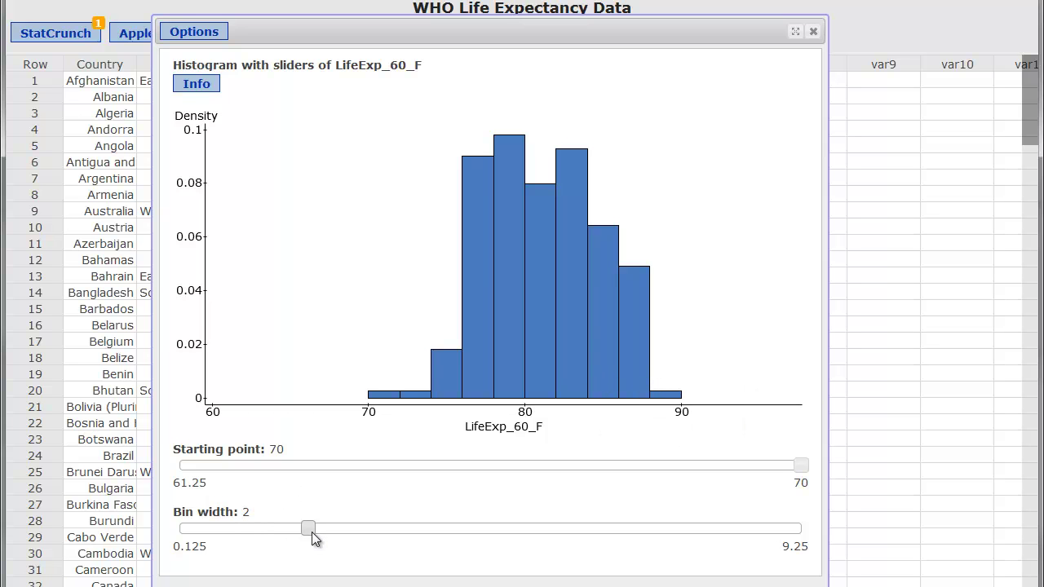
# Try bin widths of 3, 1, 6 and 8, then slide the bin width back to 1.
pyautogui.moveTo(310, 530); pyautogui.dragTo(381, 530)
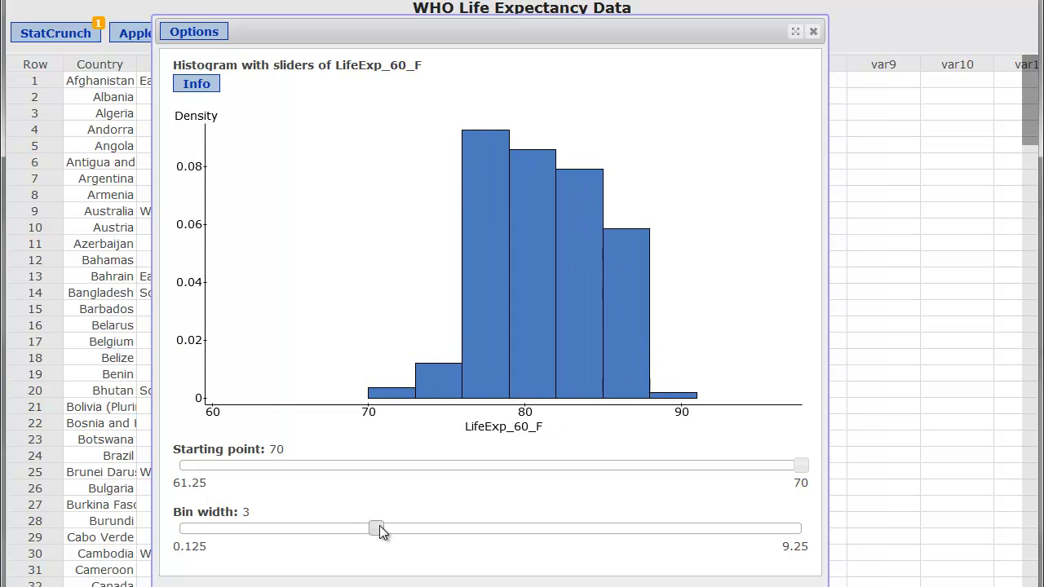
pyautogui.moveTo(379, 526); pyautogui.dragTo(240, 530)
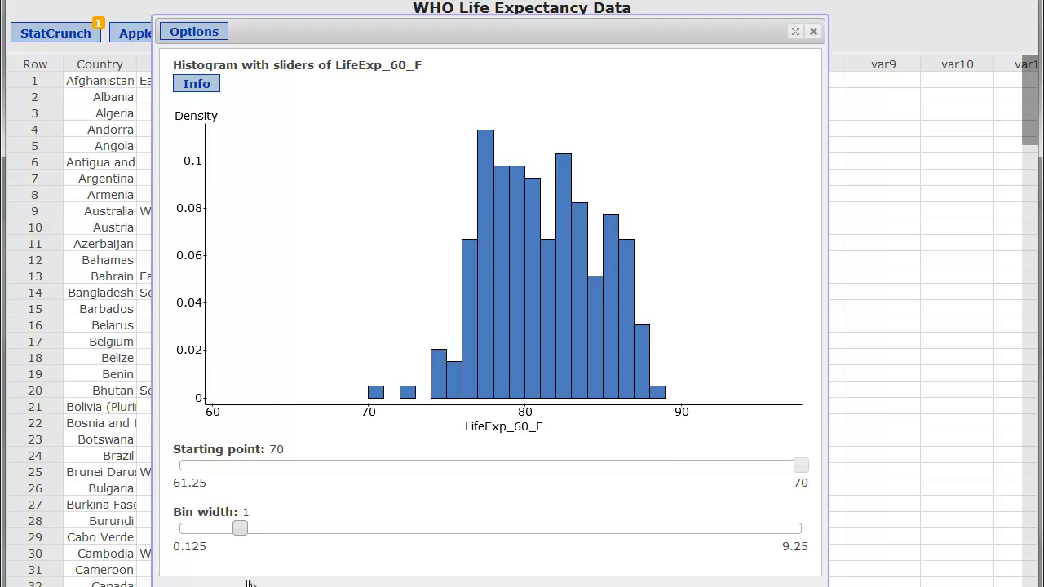
pyautogui.moveTo(244, 529); pyautogui.dragTo(580, 536)
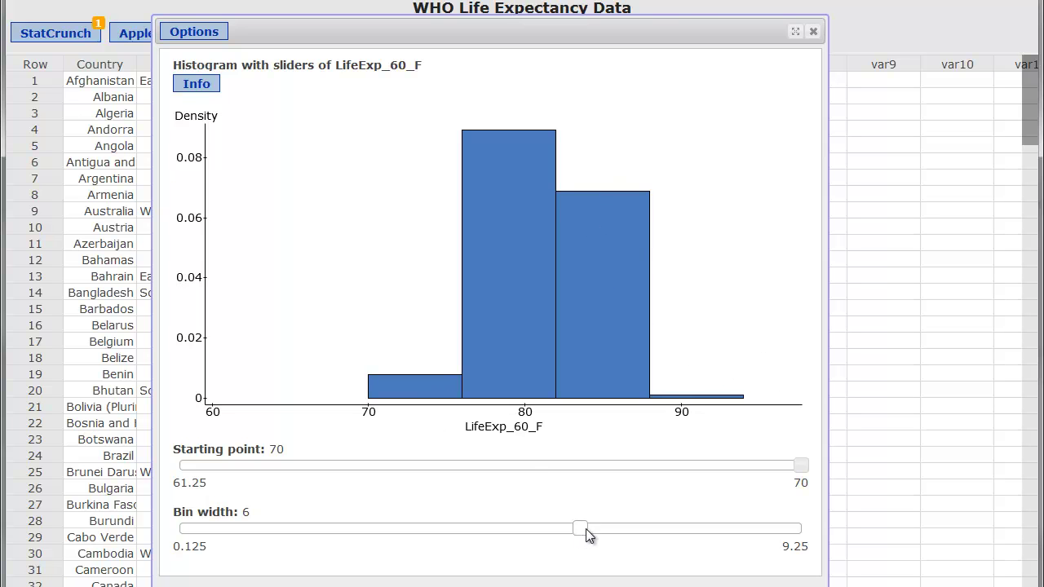
pyautogui.moveTo(589, 534); pyautogui.dragTo(720, 543)
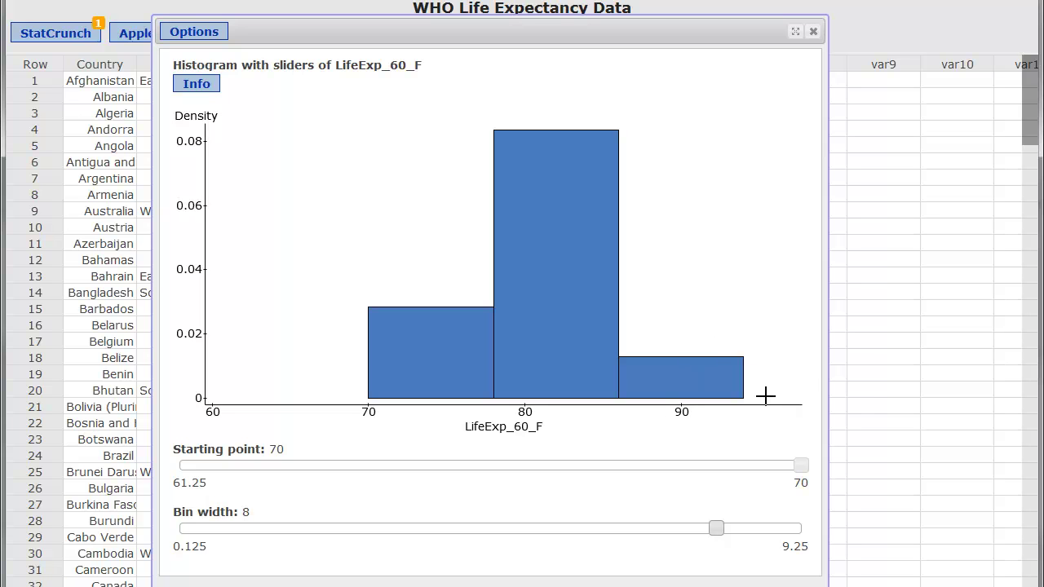
pyautogui.moveTo(722, 356)
pyautogui.moveTo(718, 530); pyautogui.dragTo(246, 543)
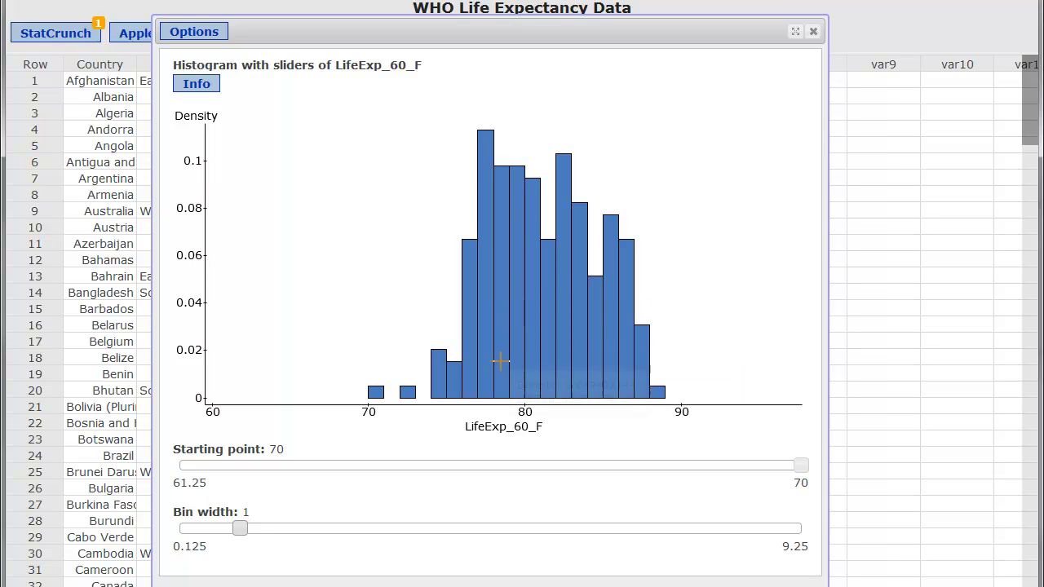
pyautogui.moveTo(501, 361)
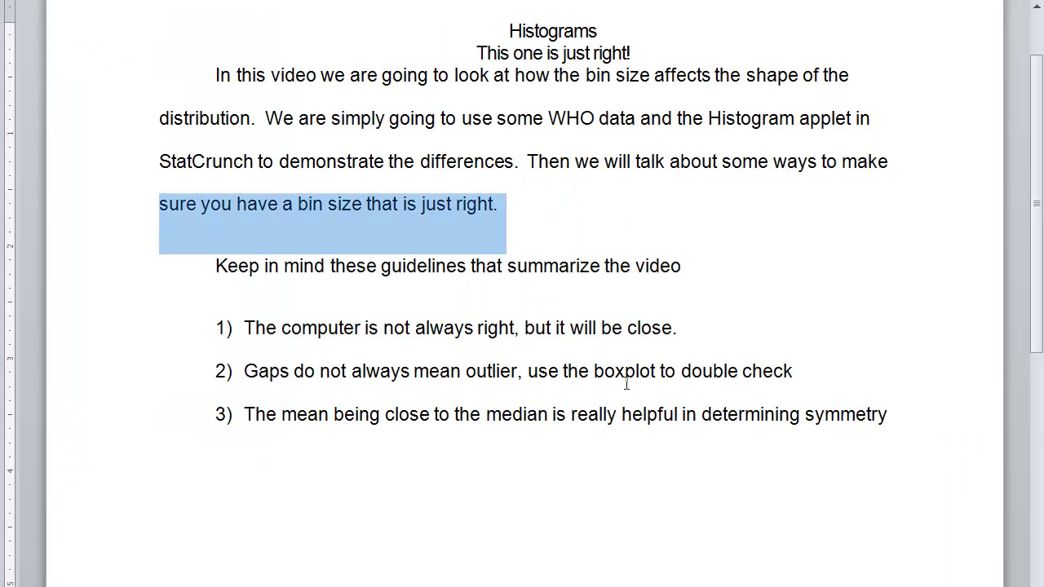
pyautogui.click(414, 345)
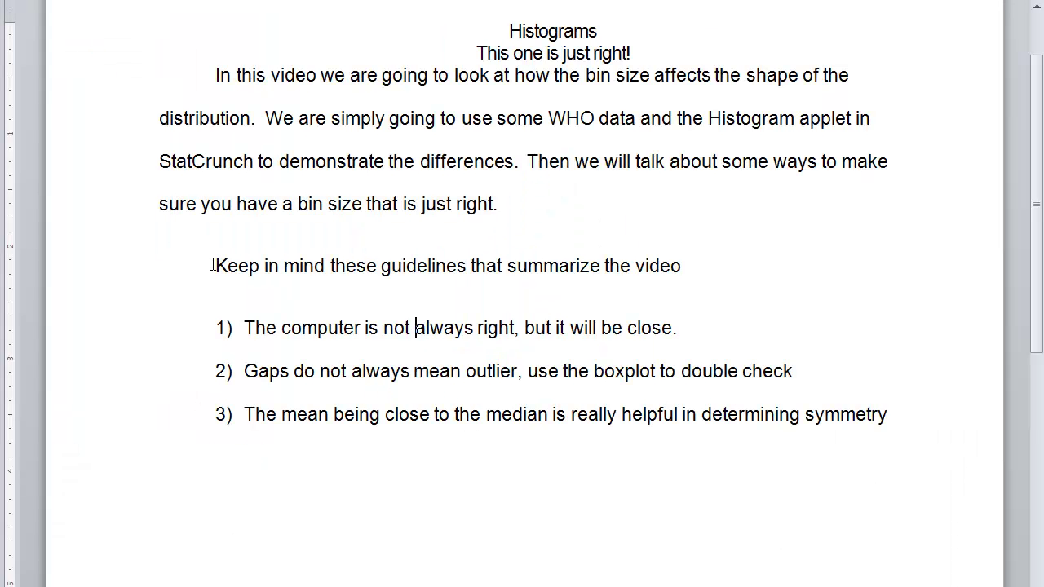
pyautogui.moveTo(213, 265); pyautogui.dragTo(693, 264)
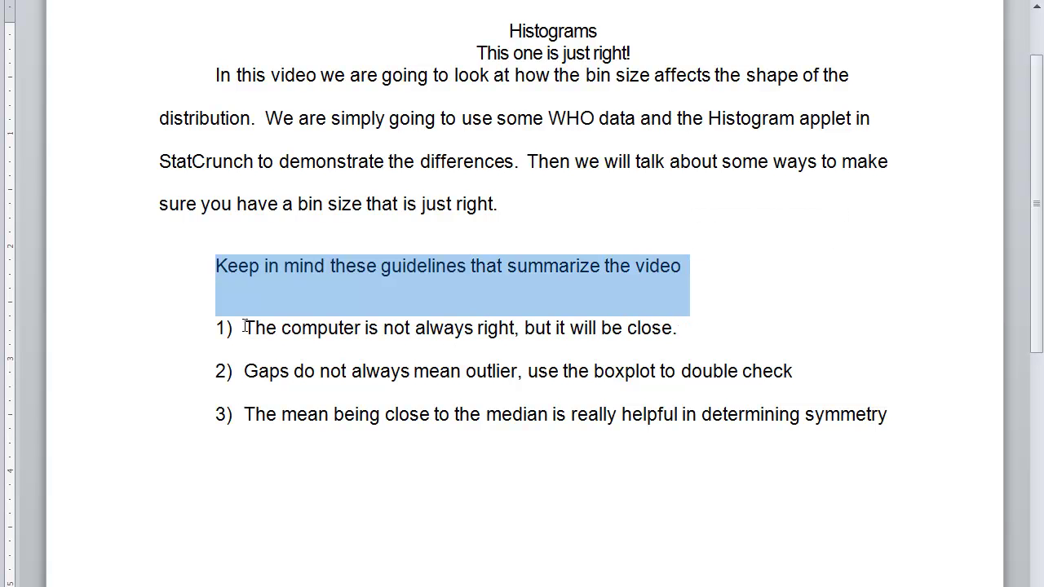
pyautogui.moveTo(245, 326); pyautogui.dragTo(668, 322)
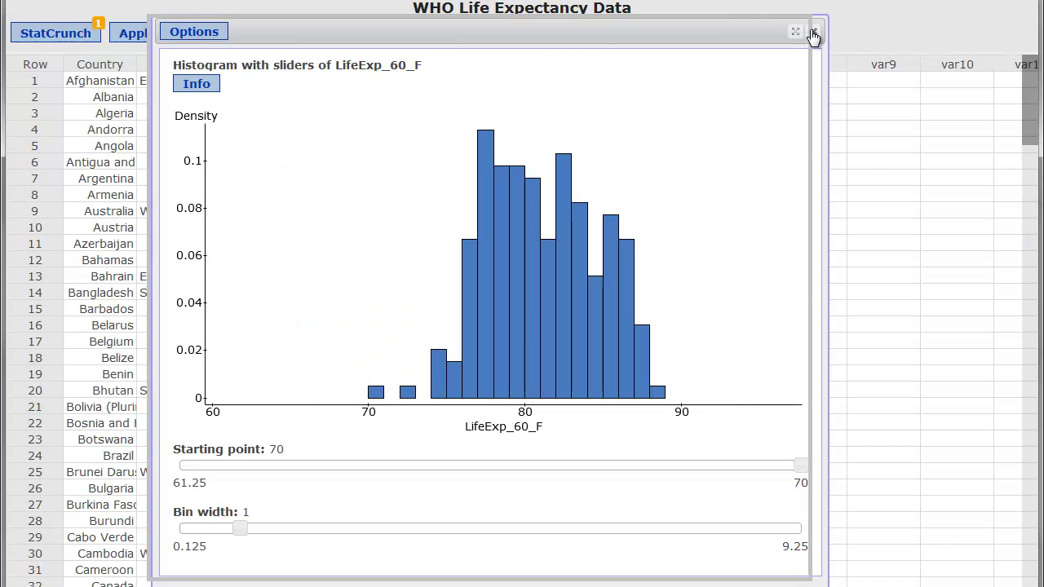
# Close the slider applet and build a default Graph > Histogram of LifeExp_60_F with bins 1.25 wide.
pyautogui.click(814, 32)
pyautogui.click(372, 34)
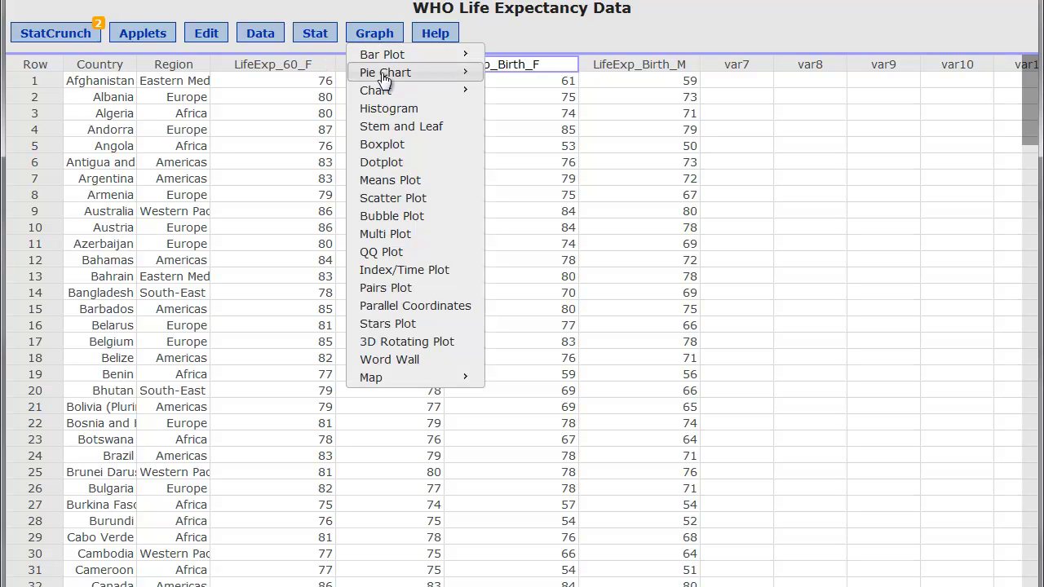
pyautogui.click(391, 110)
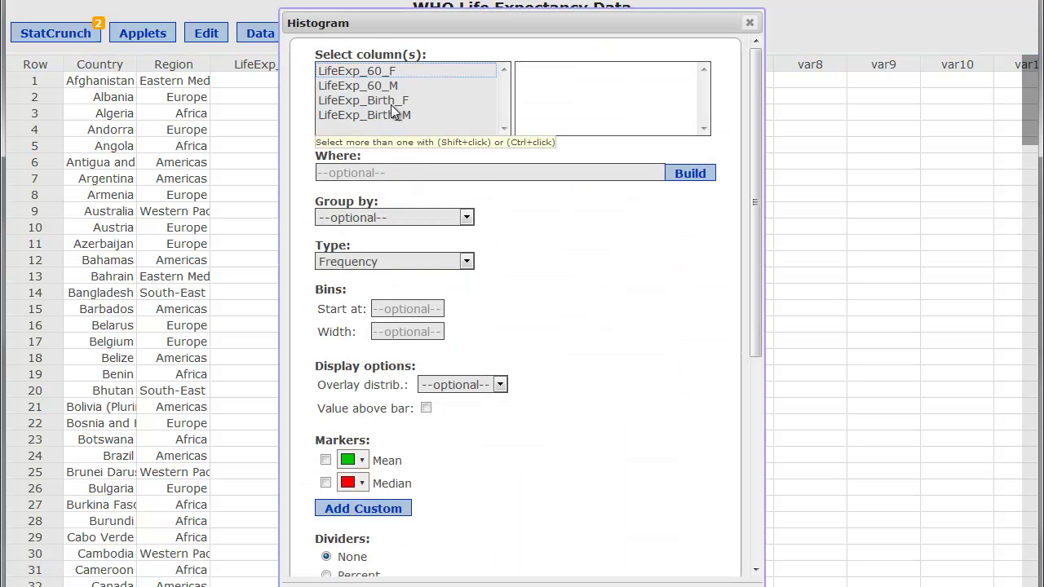
pyautogui.click(365, 70)
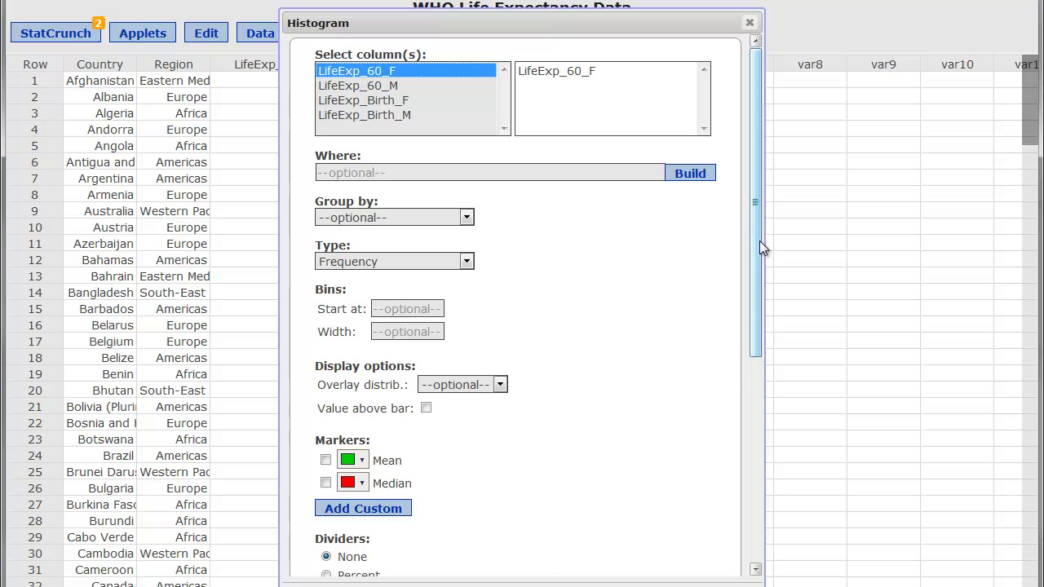
pyautogui.scroll(-2, 702, 441)
pyautogui.moveTo(563, 586); pyautogui.dragTo(720, 533)
pyautogui.click(704, 515)
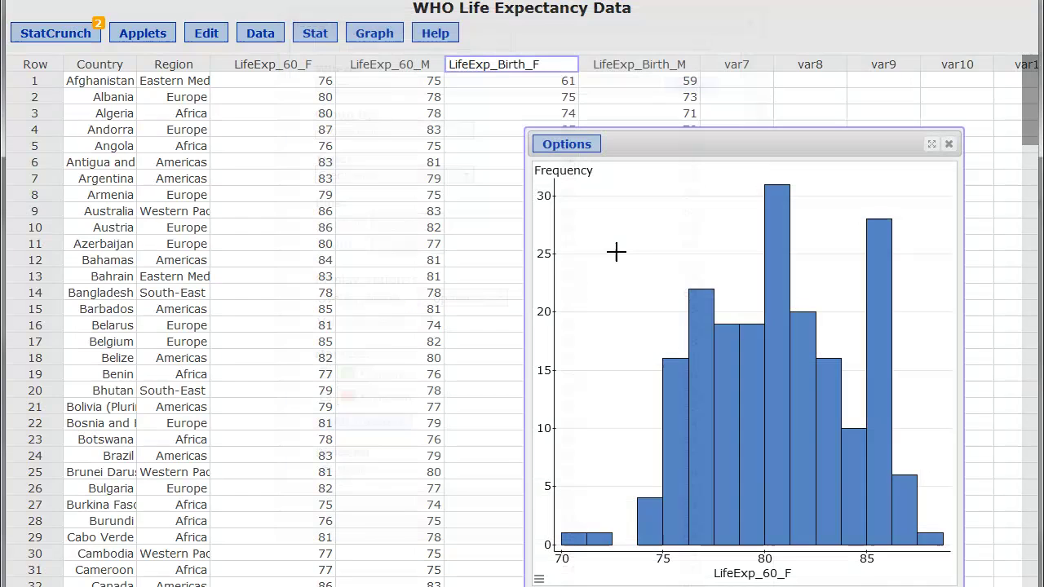
# Move the new histogram window to the left to inspect it.
pyautogui.moveTo(699, 150); pyautogui.dragTo(393, 74)
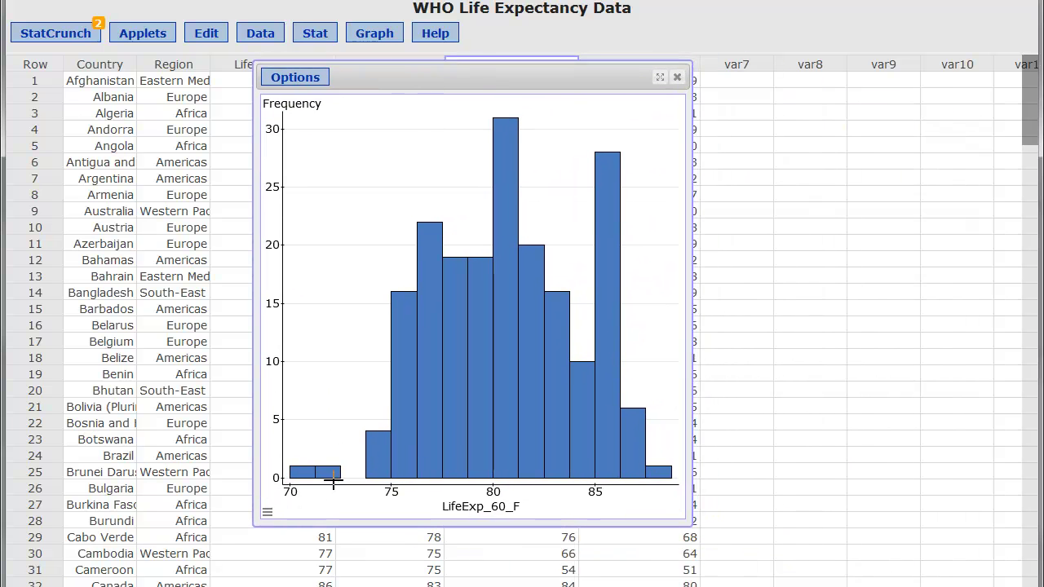
pyautogui.moveTo(659, 472)
pyautogui.moveTo(598, 288)
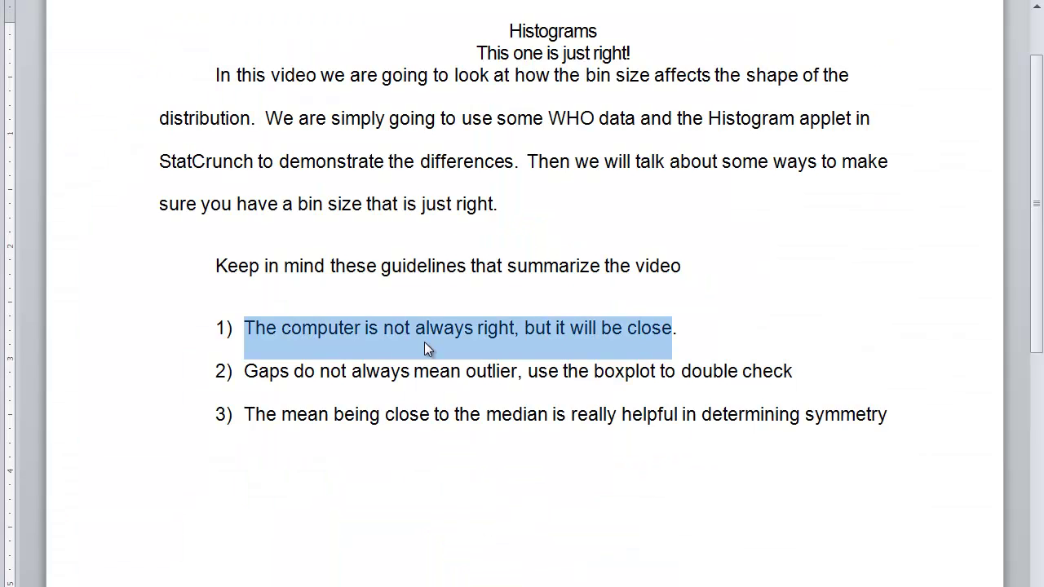
pyautogui.moveTo(529, 330); pyautogui.dragTo(669, 327)
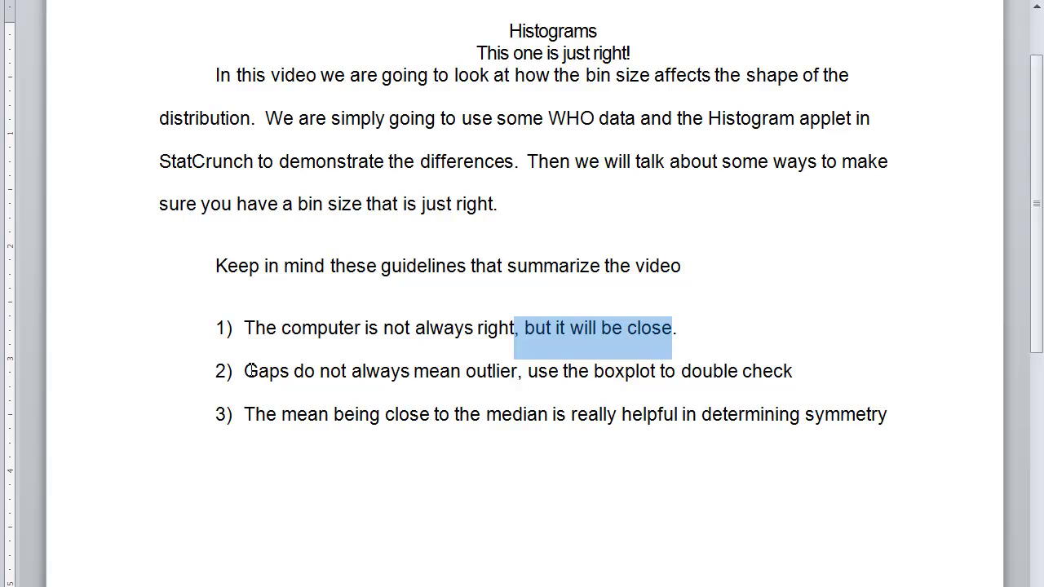
pyautogui.moveTo(246, 371); pyautogui.dragTo(787, 372)
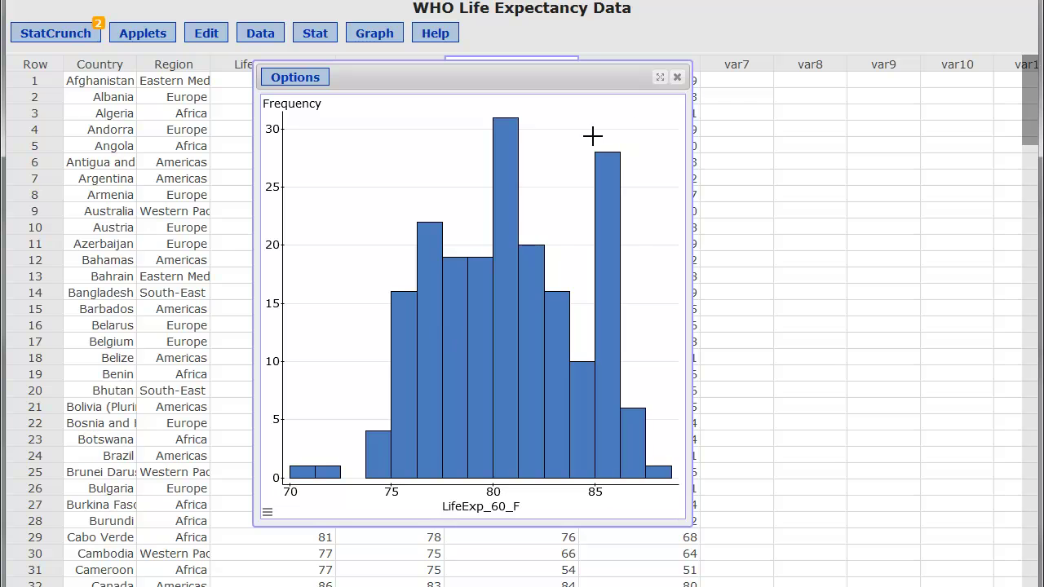
# Build a Graph > Boxplot of LifeExp_60_F and move it left to view median 80, quartiles 78–83.
pyautogui.click(391, 34)
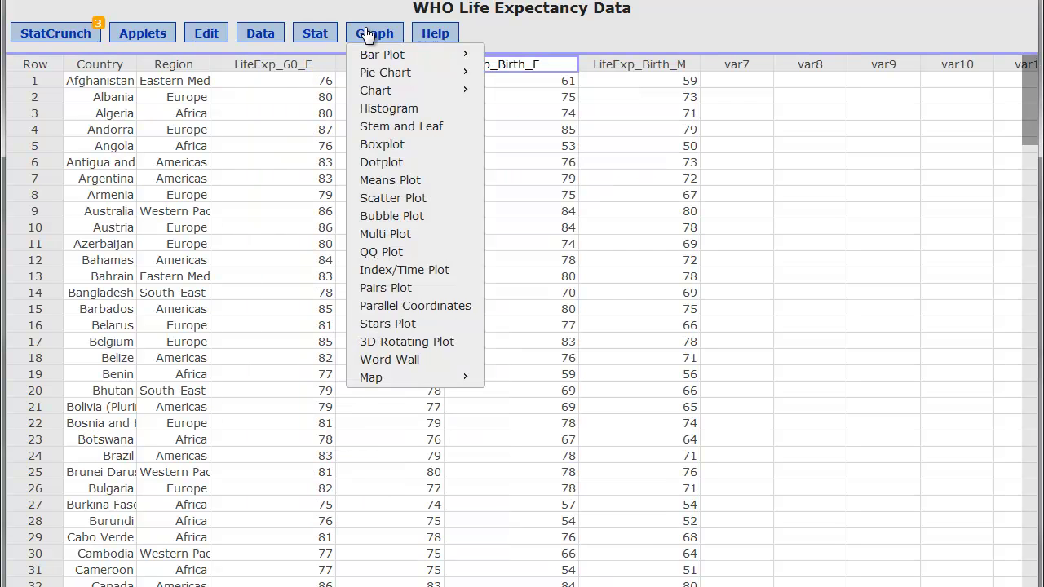
pyautogui.click(371, 138)
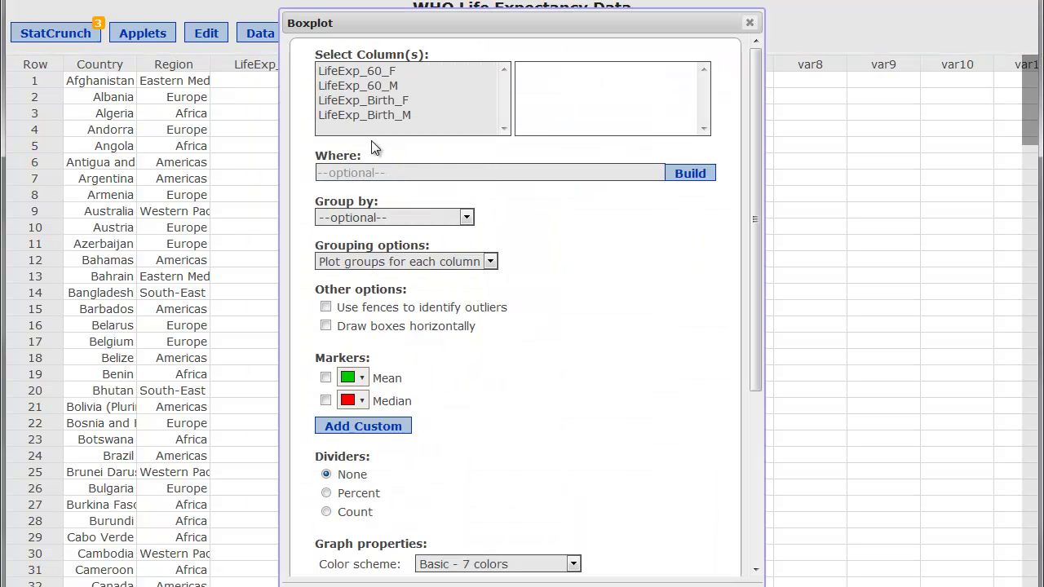
pyautogui.click(365, 71)
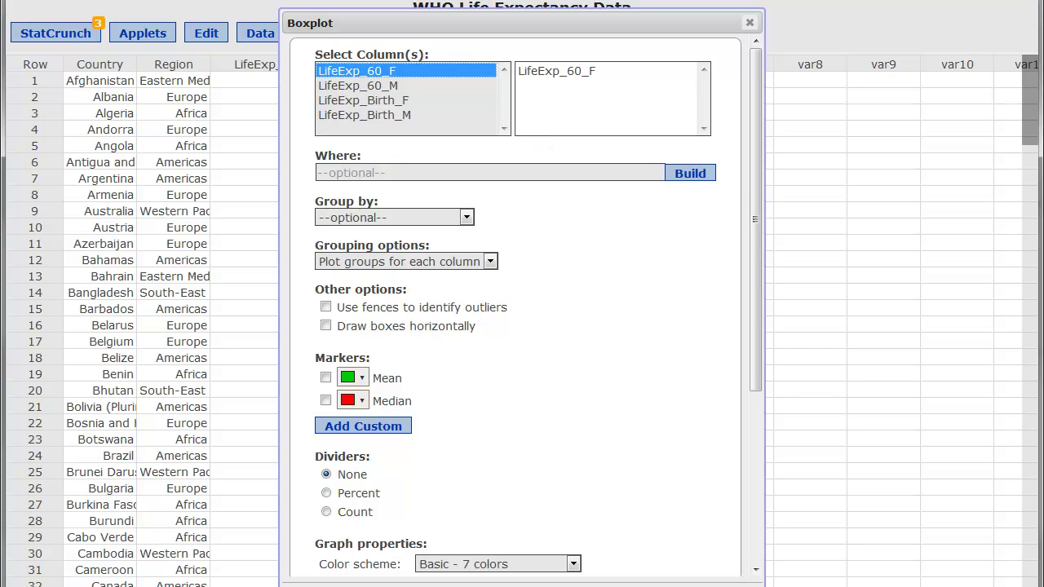
pyautogui.click(700, 538)
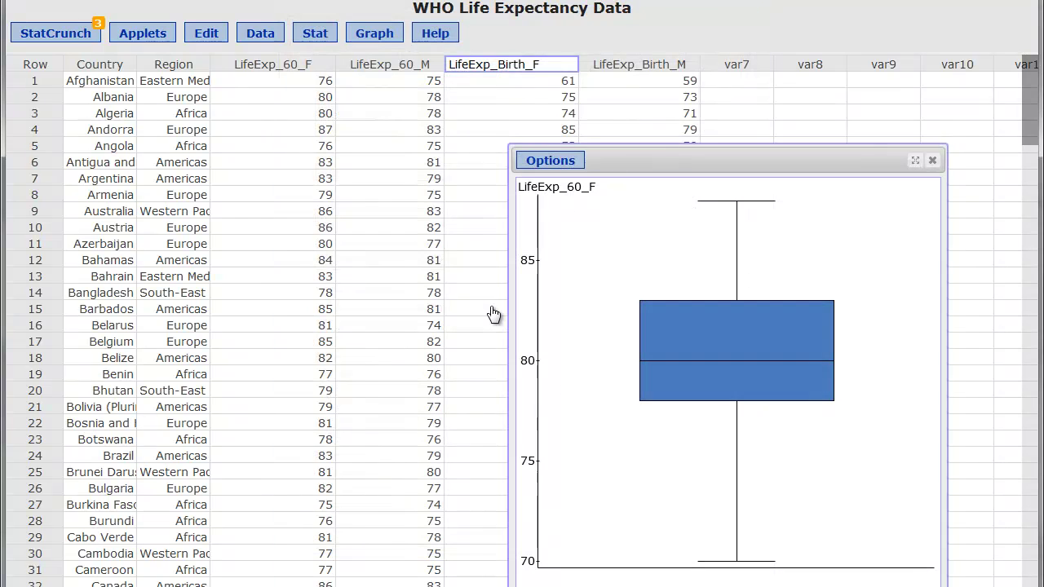
pyautogui.moveTo(690, 160); pyautogui.dragTo(446, 104)
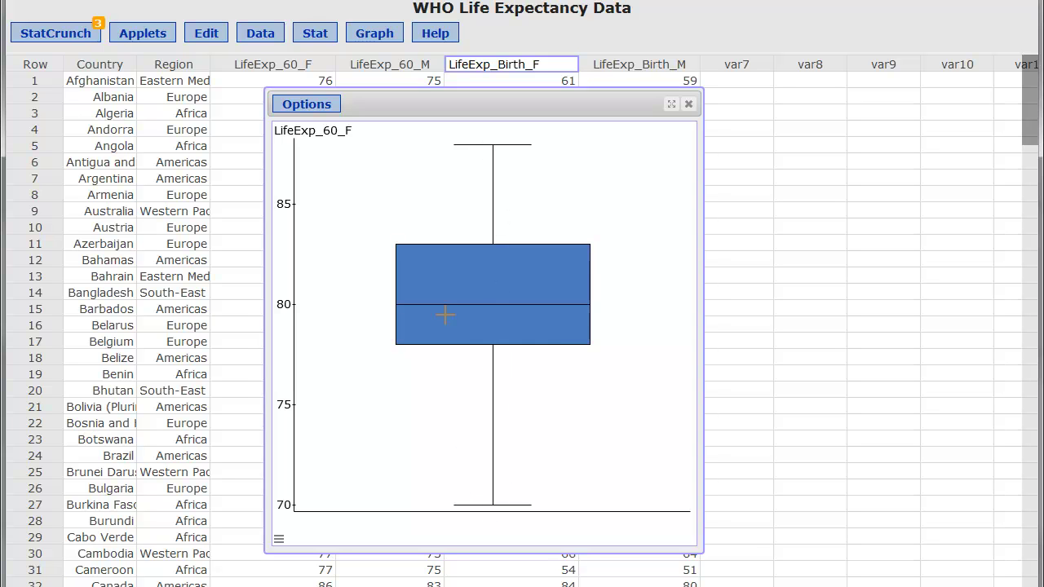
pyautogui.moveTo(446, 315)
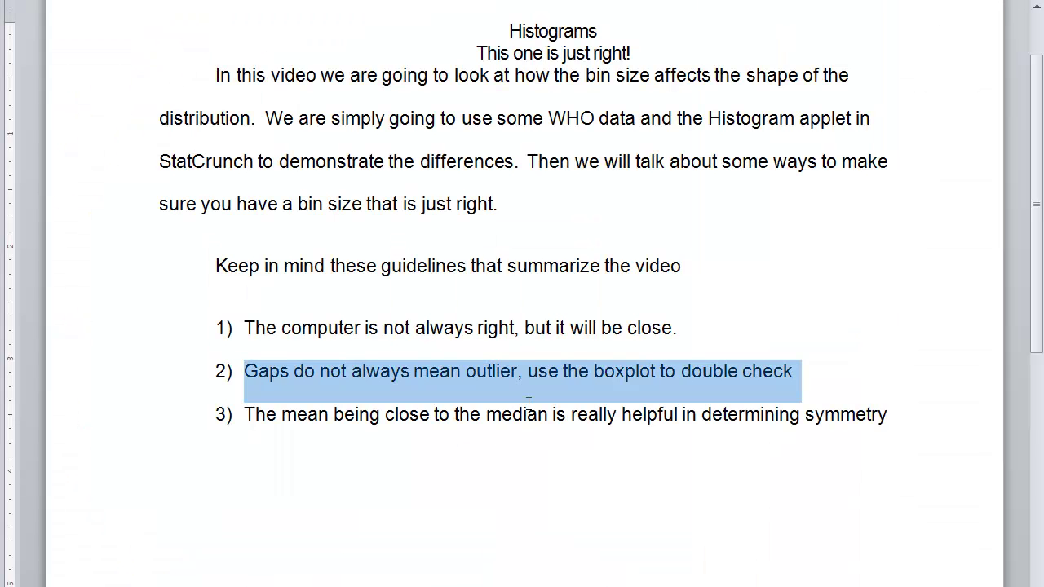
pyautogui.click(502, 414)
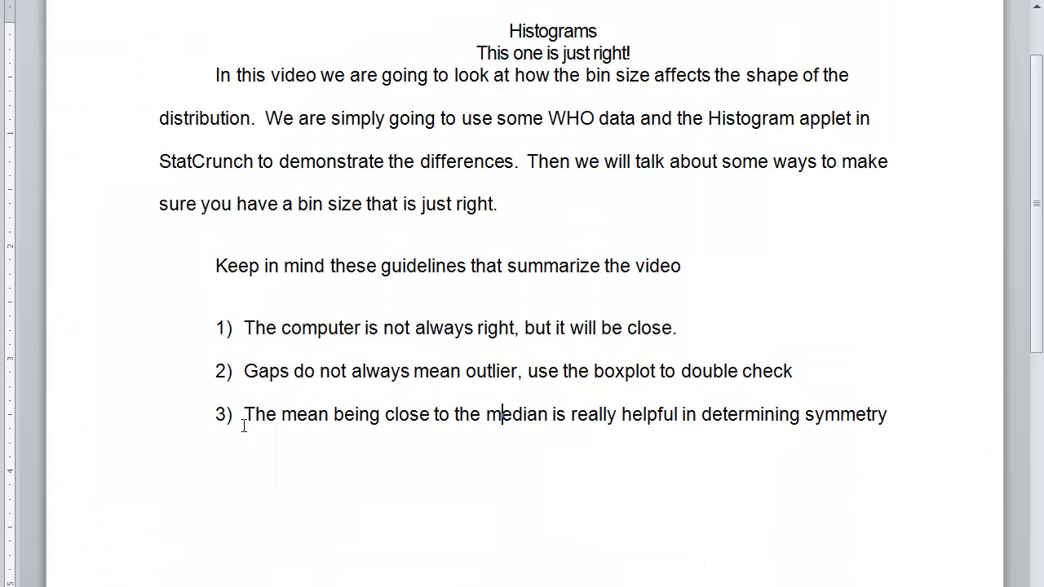
pyautogui.moveTo(243, 425); pyautogui.dragTo(828, 428)
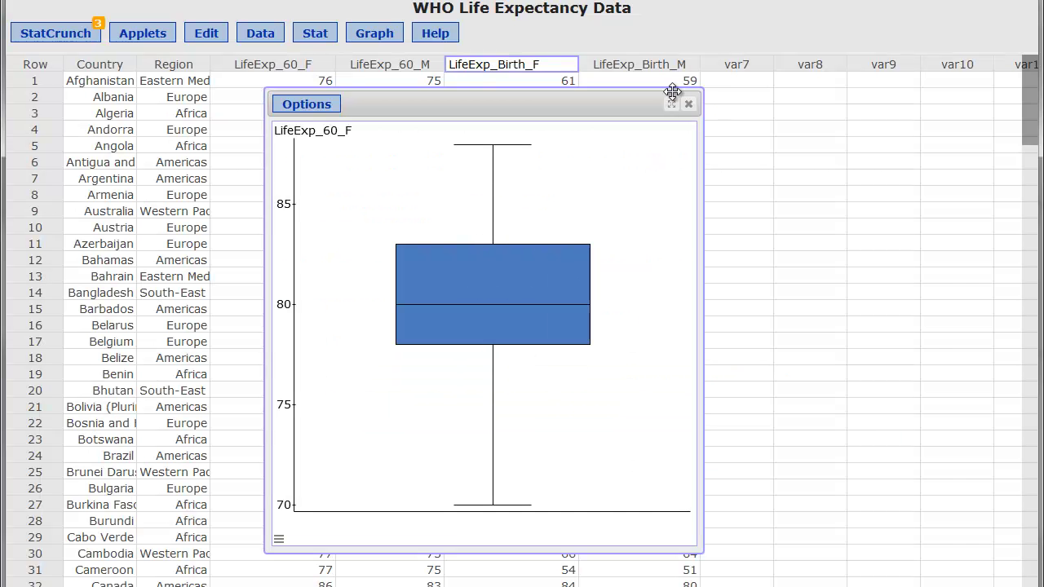
# Replace the boxplot with a LifeExp_60_F histogram showing a mean marker and Normal overlay (mean 80.577, SD 3.5391).
pyautogui.click(687, 105)
pyautogui.click(380, 34)
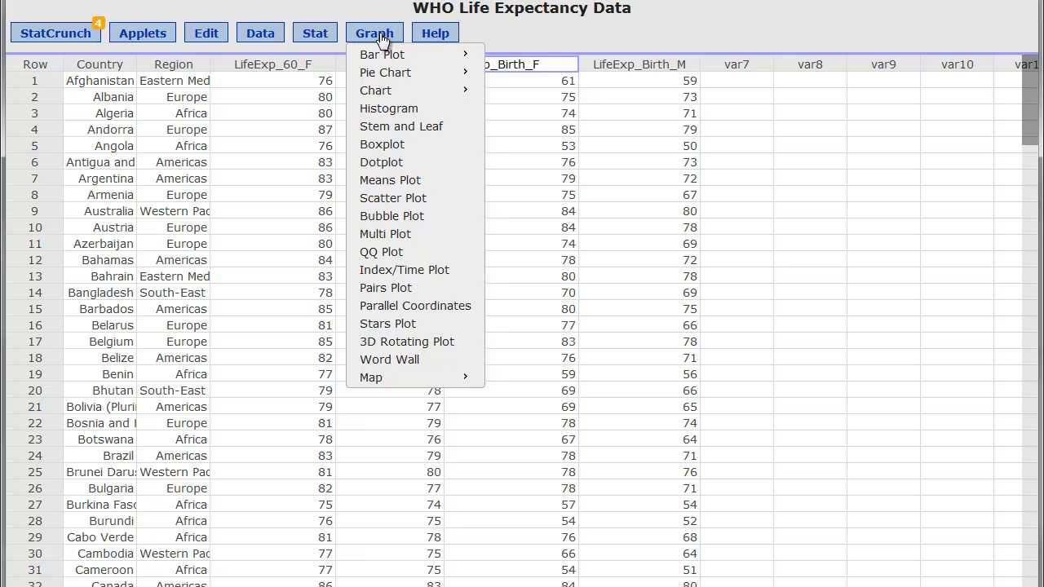
pyautogui.click(380, 114)
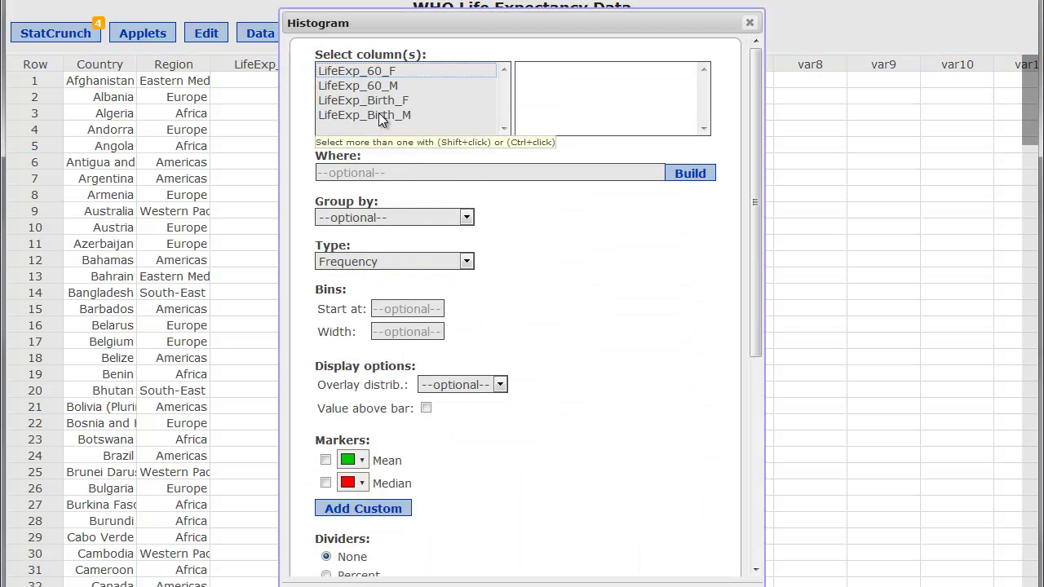
pyautogui.click(371, 75)
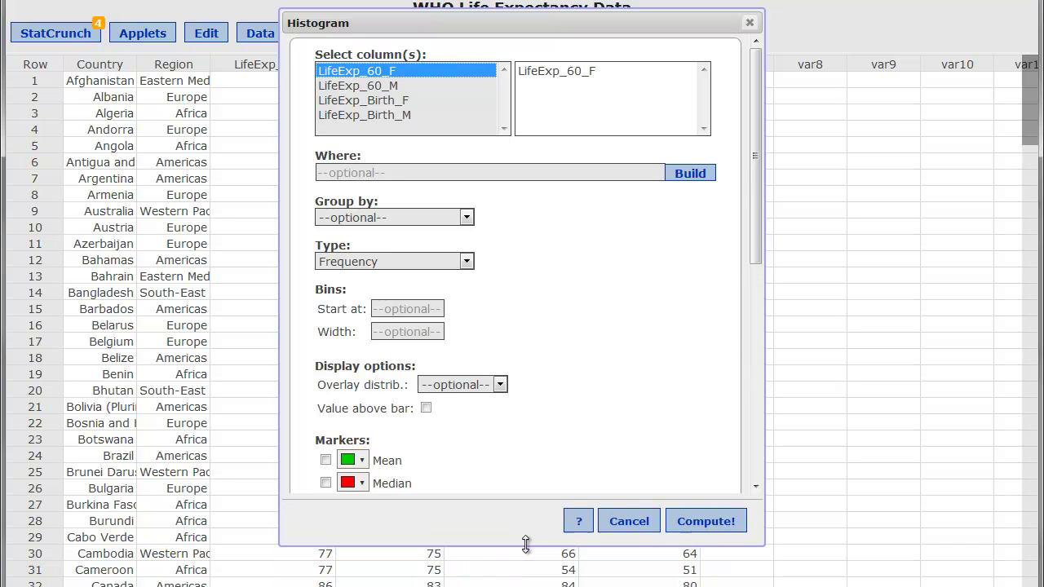
pyautogui.click(326, 460)
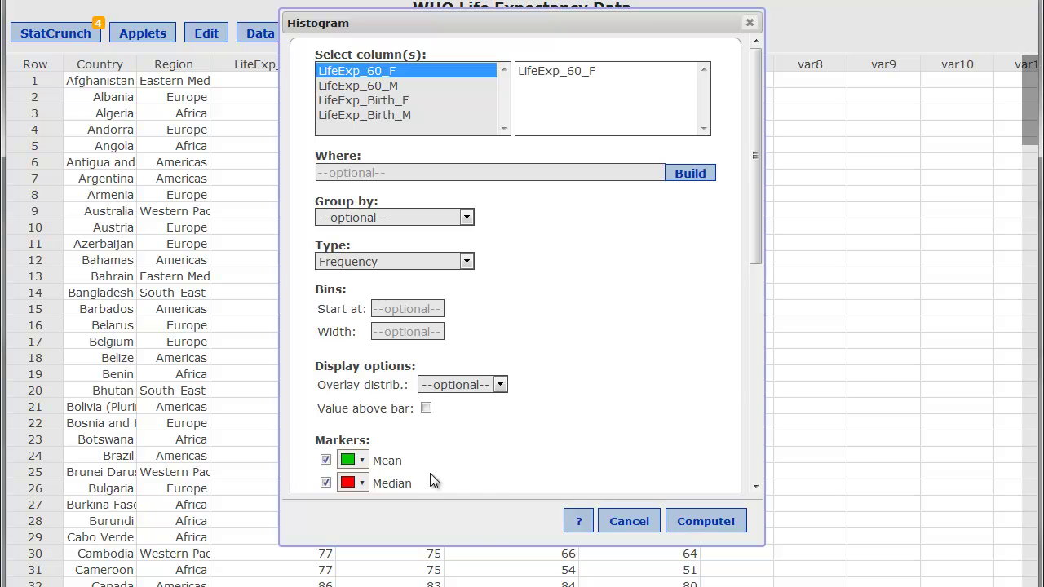
pyautogui.click(501, 385)
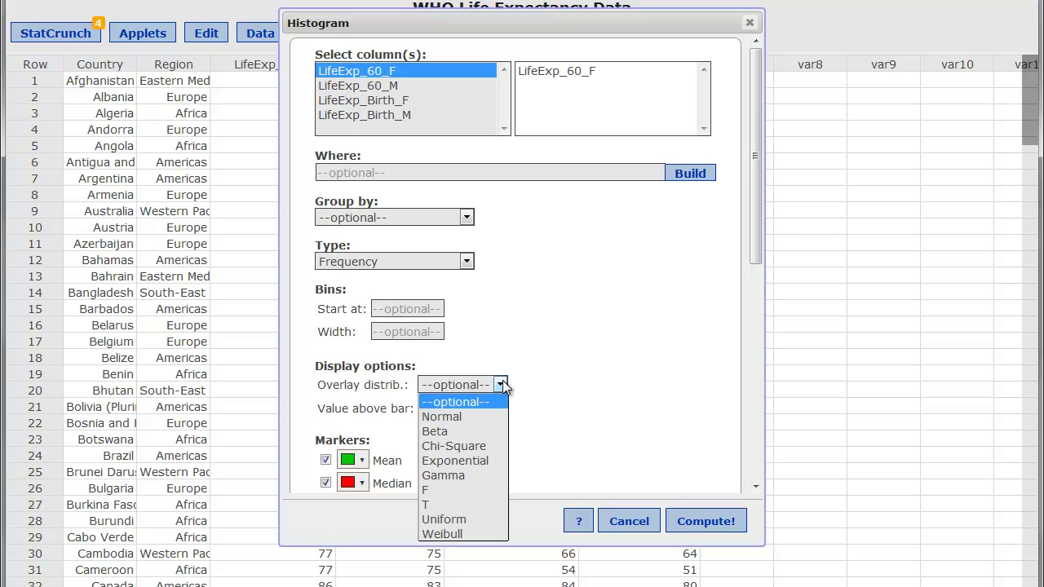
pyautogui.click(465, 419)
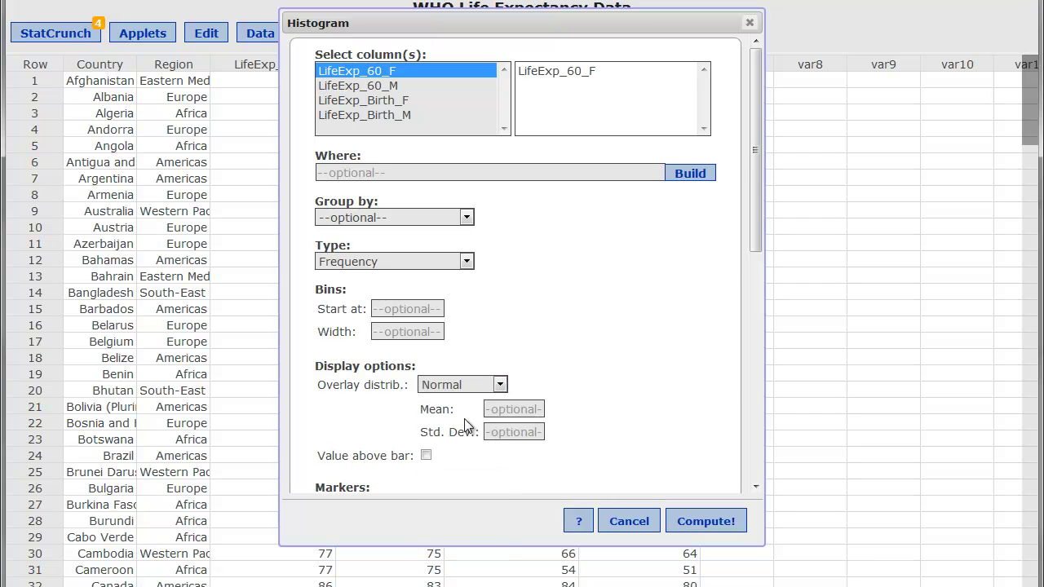
pyautogui.click(690, 521)
pyautogui.moveTo(745, 176); pyautogui.dragTo(570, 79)
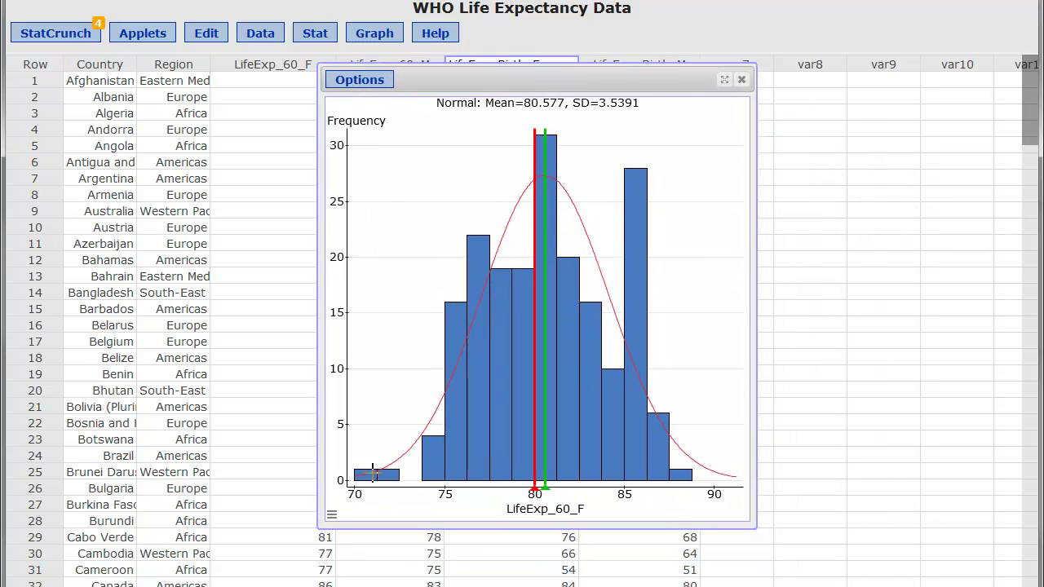
pyautogui.moveTo(545, 294)
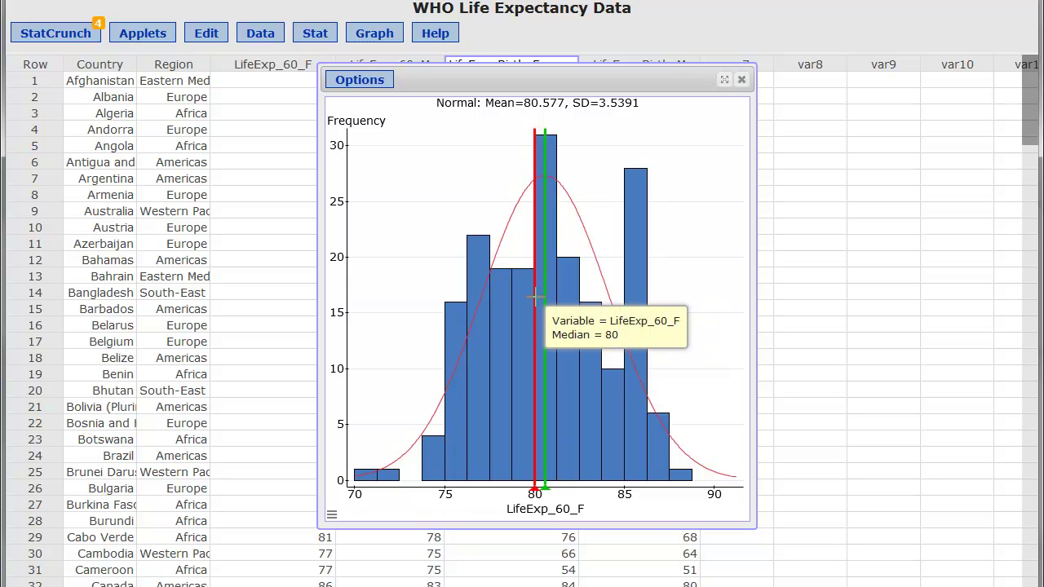
pyautogui.moveTo(555, 178)
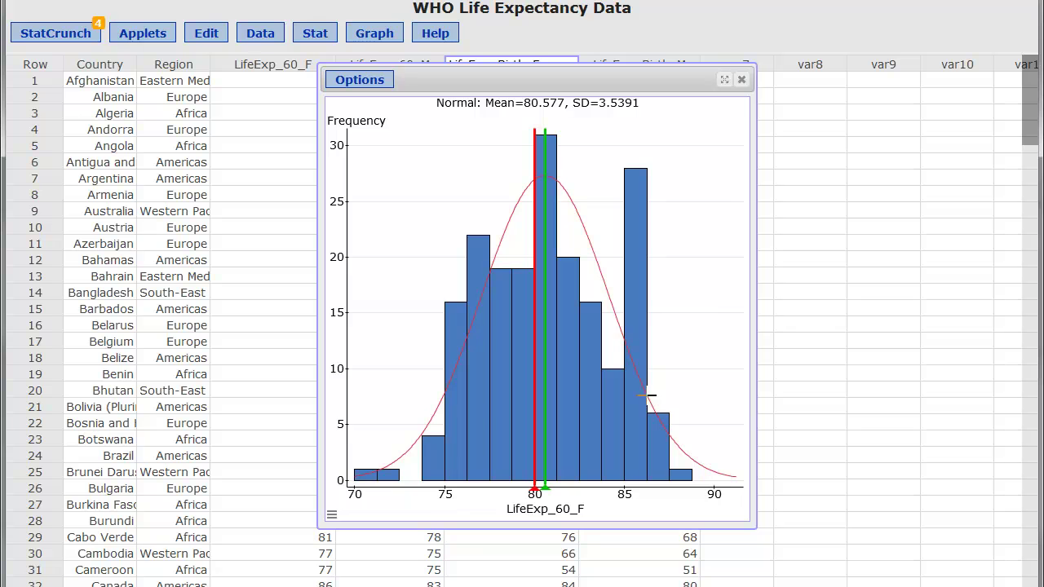
pyautogui.moveTo(624, 222)
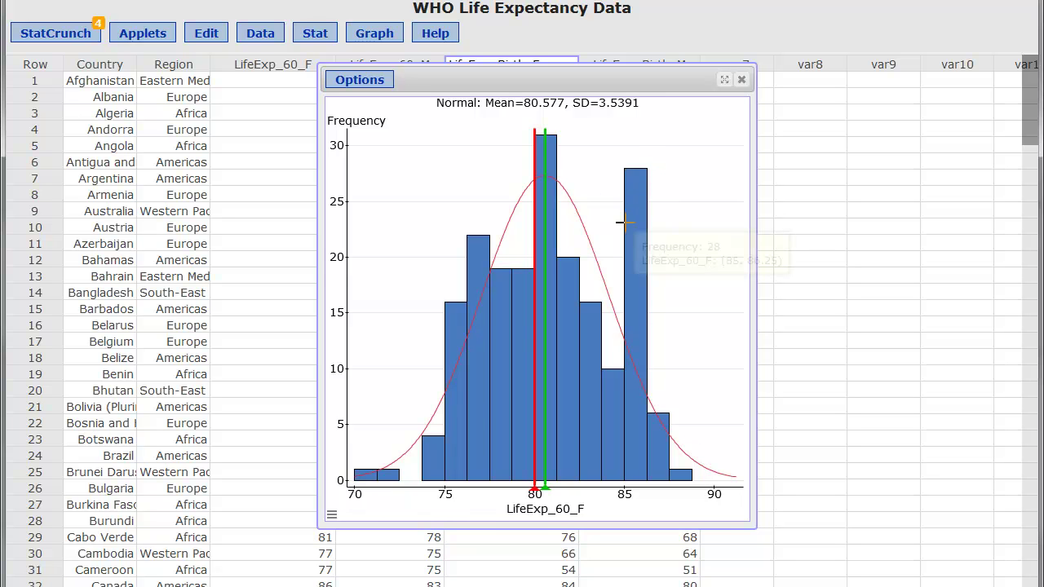
# Edit the LifeExp_60_F histogram so bins start at 70 with width 3, and move the redrawn window into view.
pyautogui.click(360, 79)
pyautogui.click(362, 99)
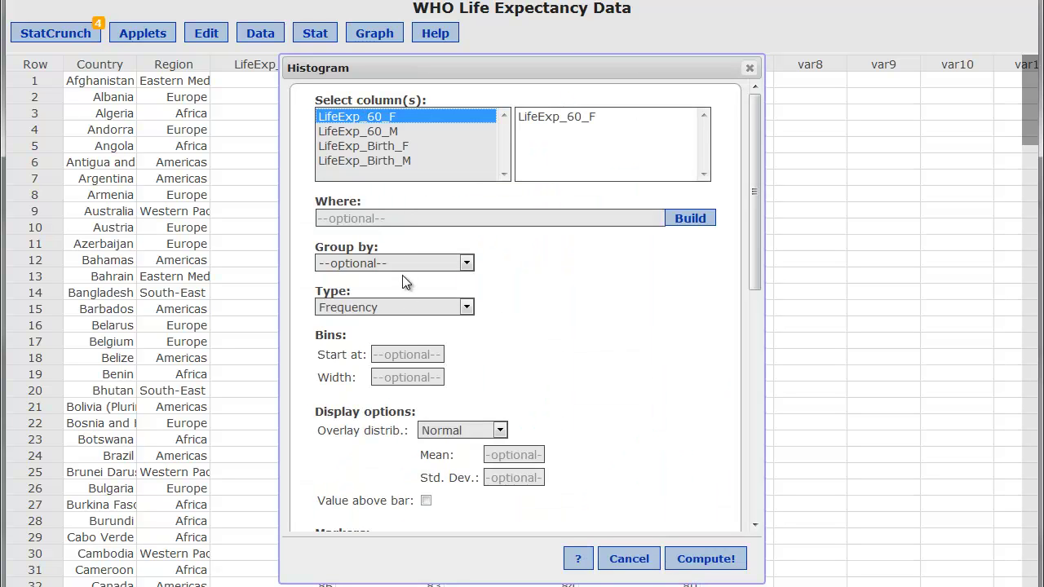
pyautogui.click(432, 350)
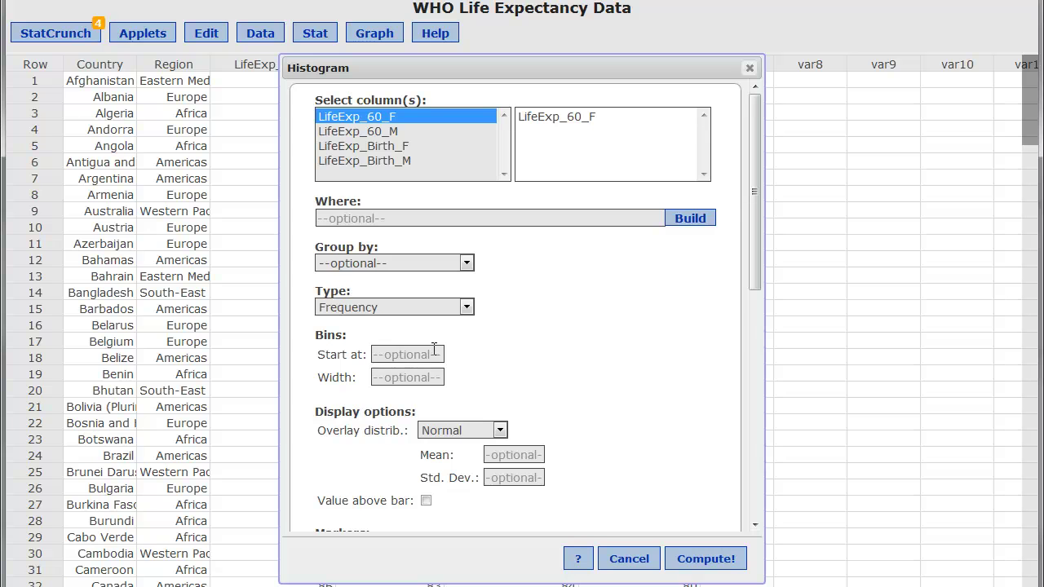
pyautogui.write('70')
pyautogui.click(415, 377)
pyautogui.write('3')
pyautogui.click(695, 562)
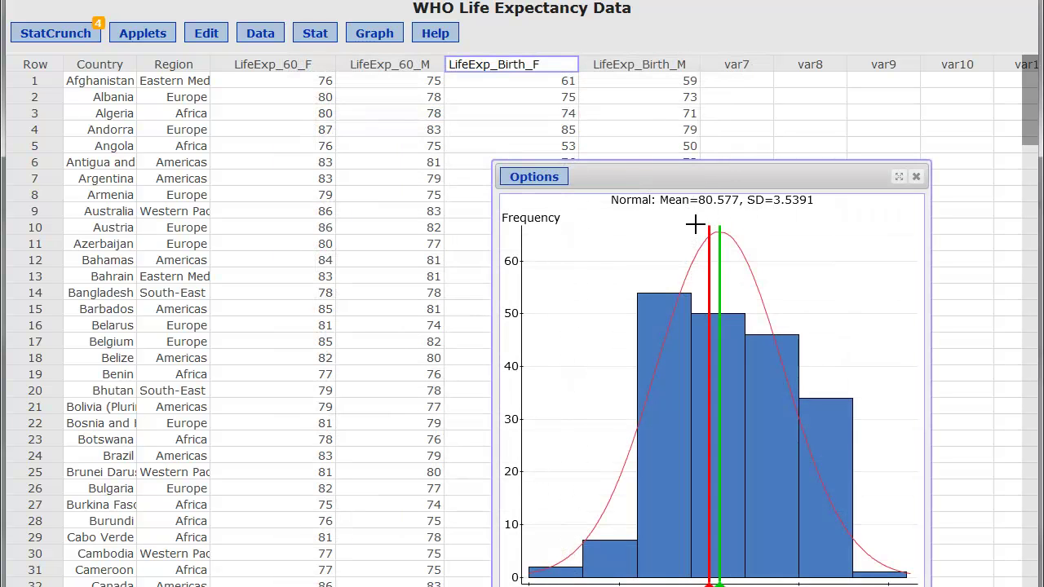
pyautogui.moveTo(713, 170); pyautogui.dragTo(536, 106)
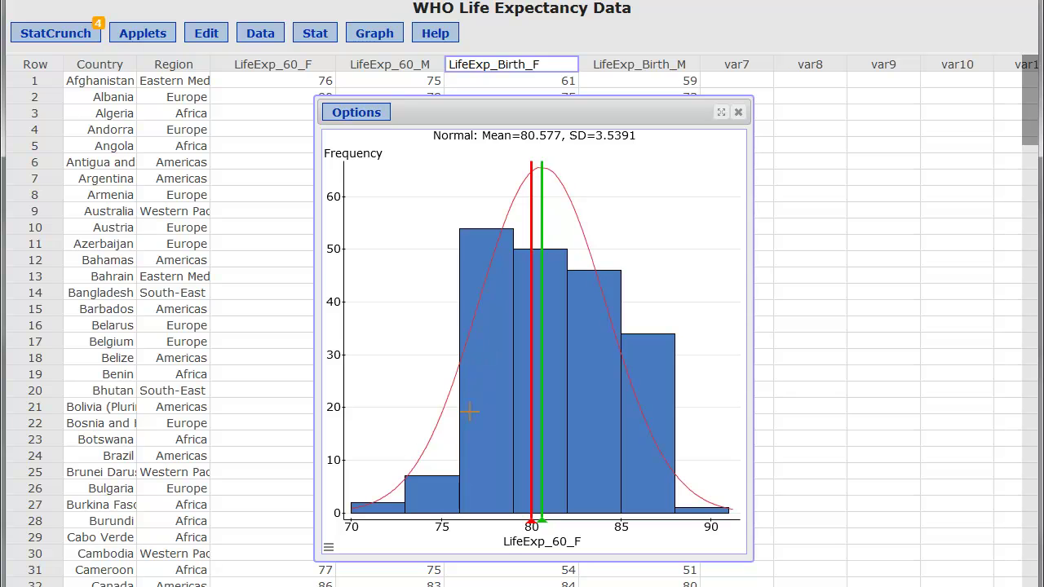
pyautogui.moveTo(480, 432)
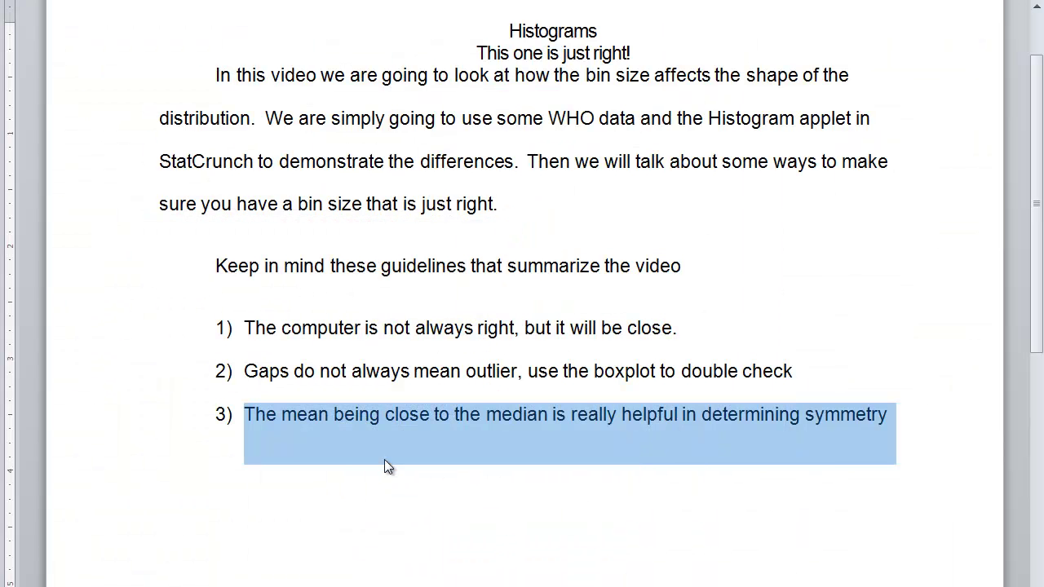
# In Word's Histograms notes, select the subtitle 'This one is just right!'.
pyautogui.click(398, 426)
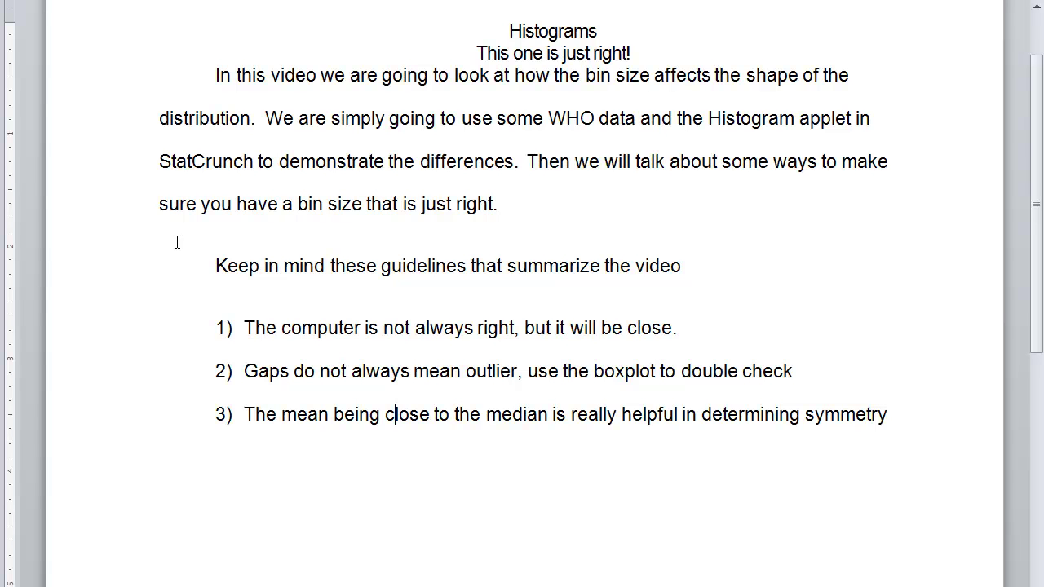
pyautogui.moveTo(478, 52); pyautogui.dragTo(617, 54)
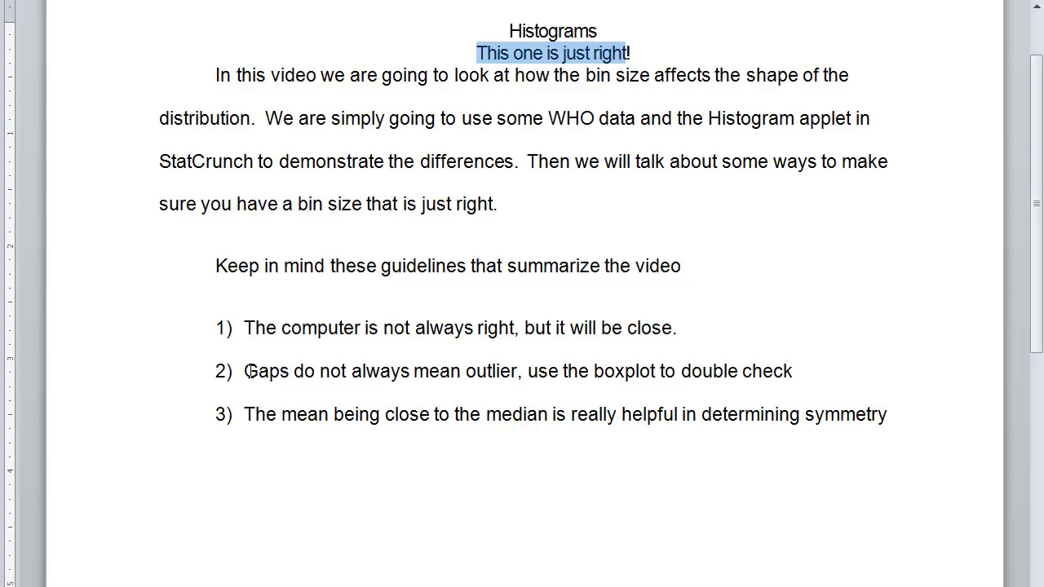